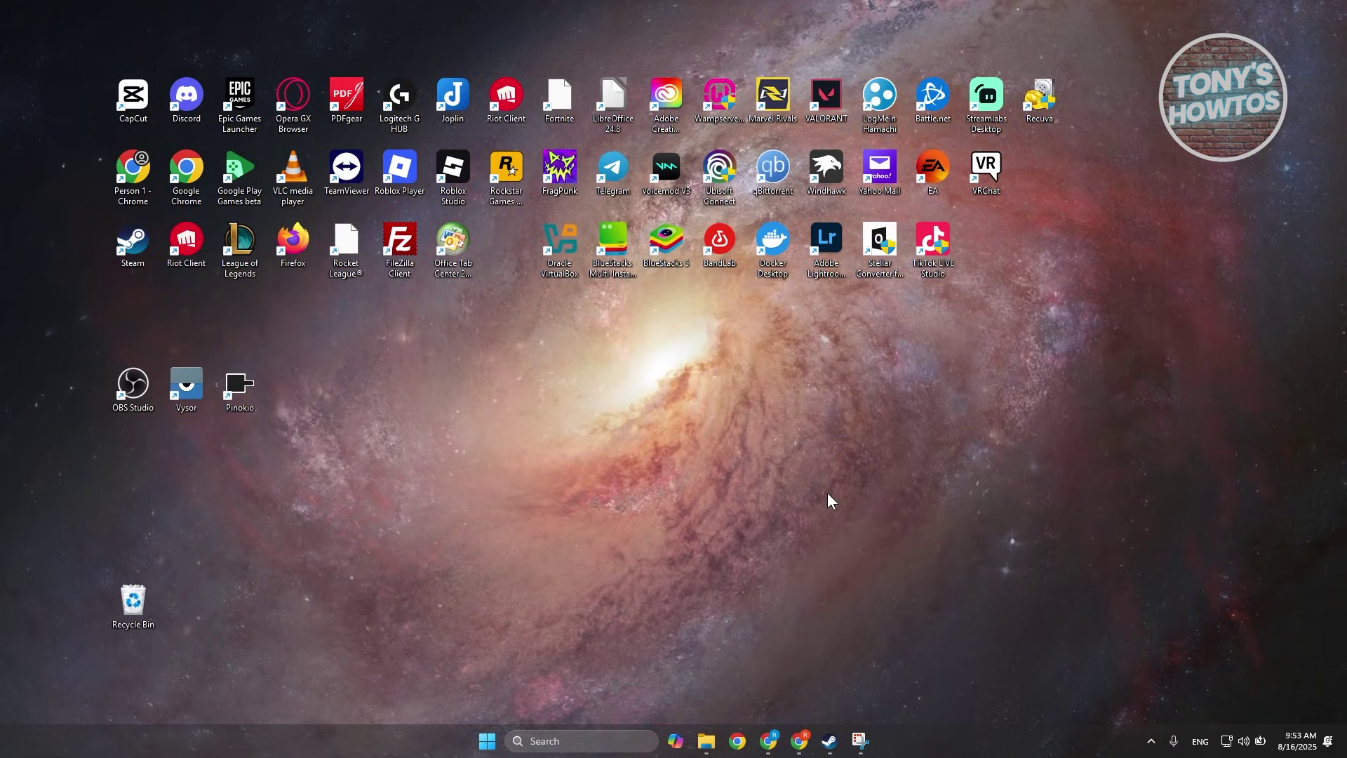
Search 'display' and bring up the Advanced display page in Settings.
click(574, 734)
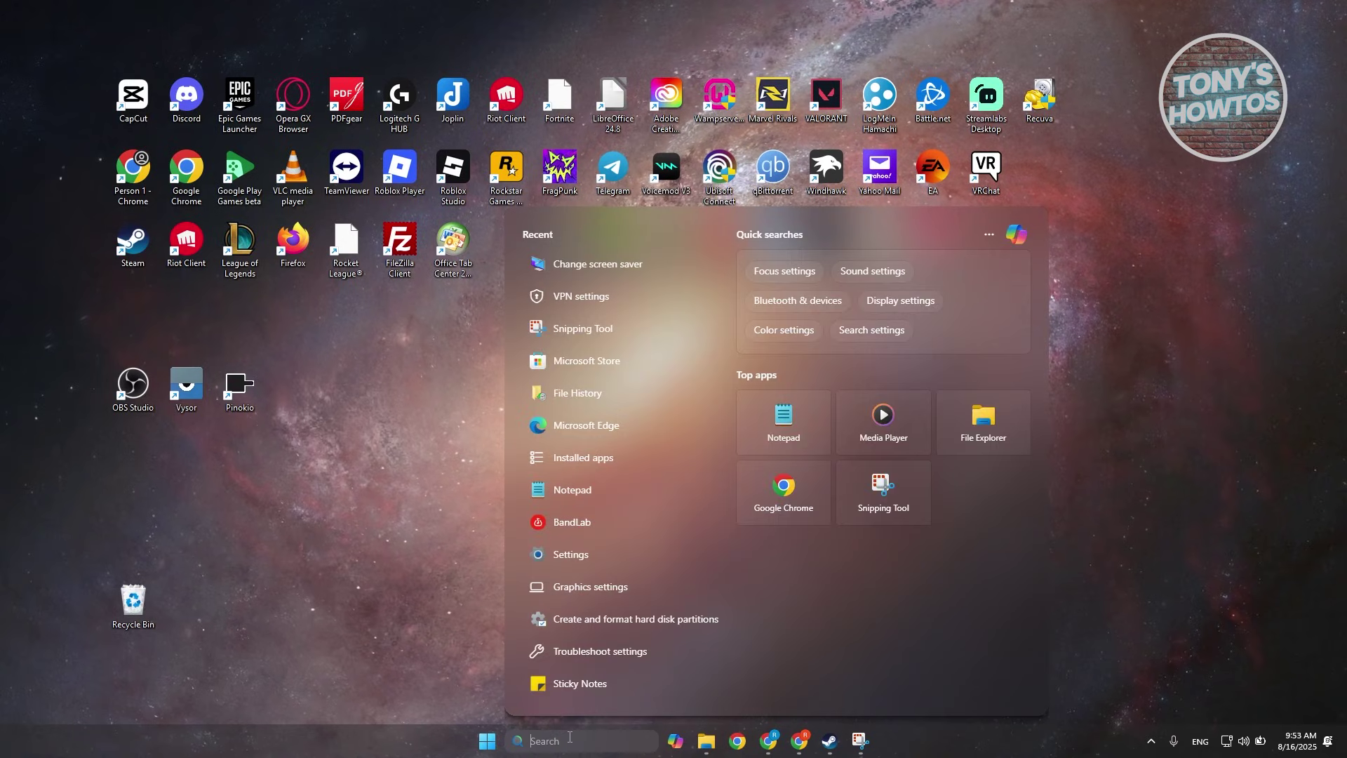
text(display)
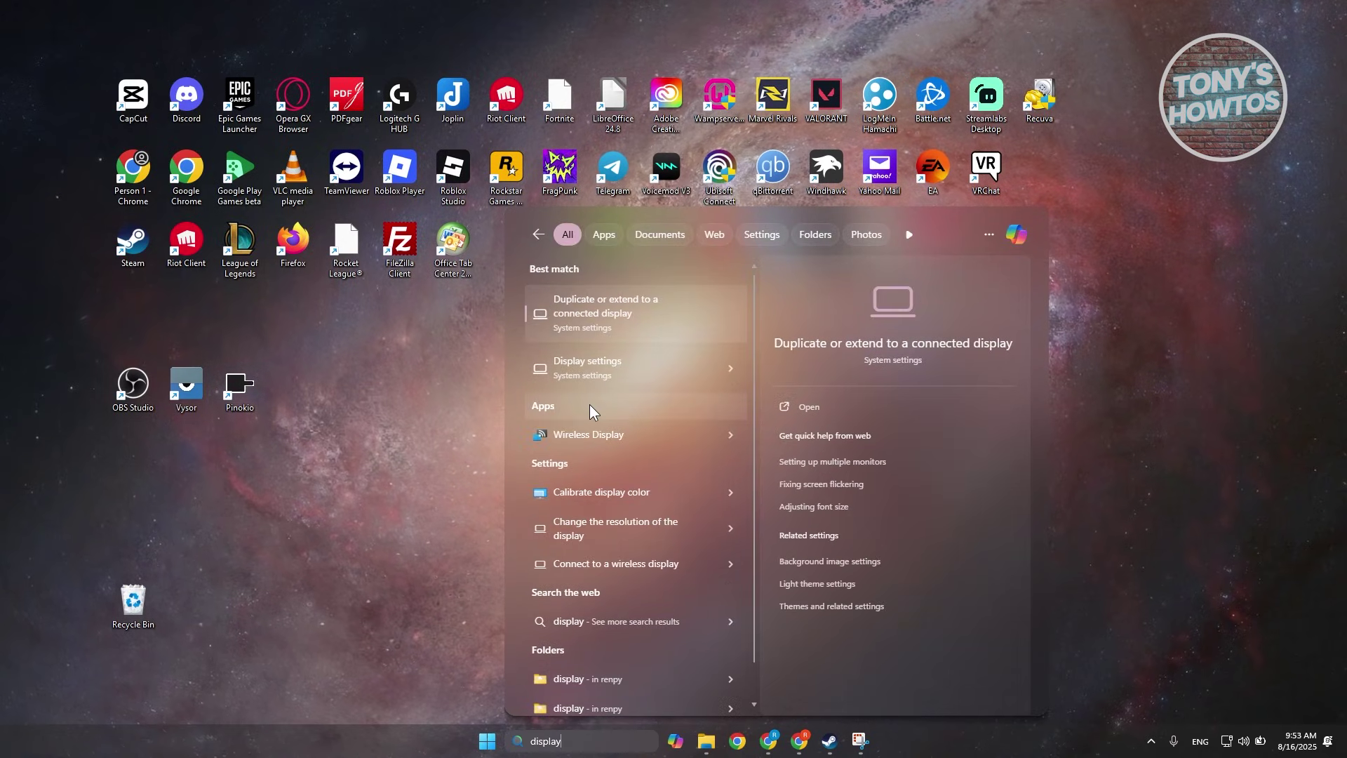
click(622, 368)
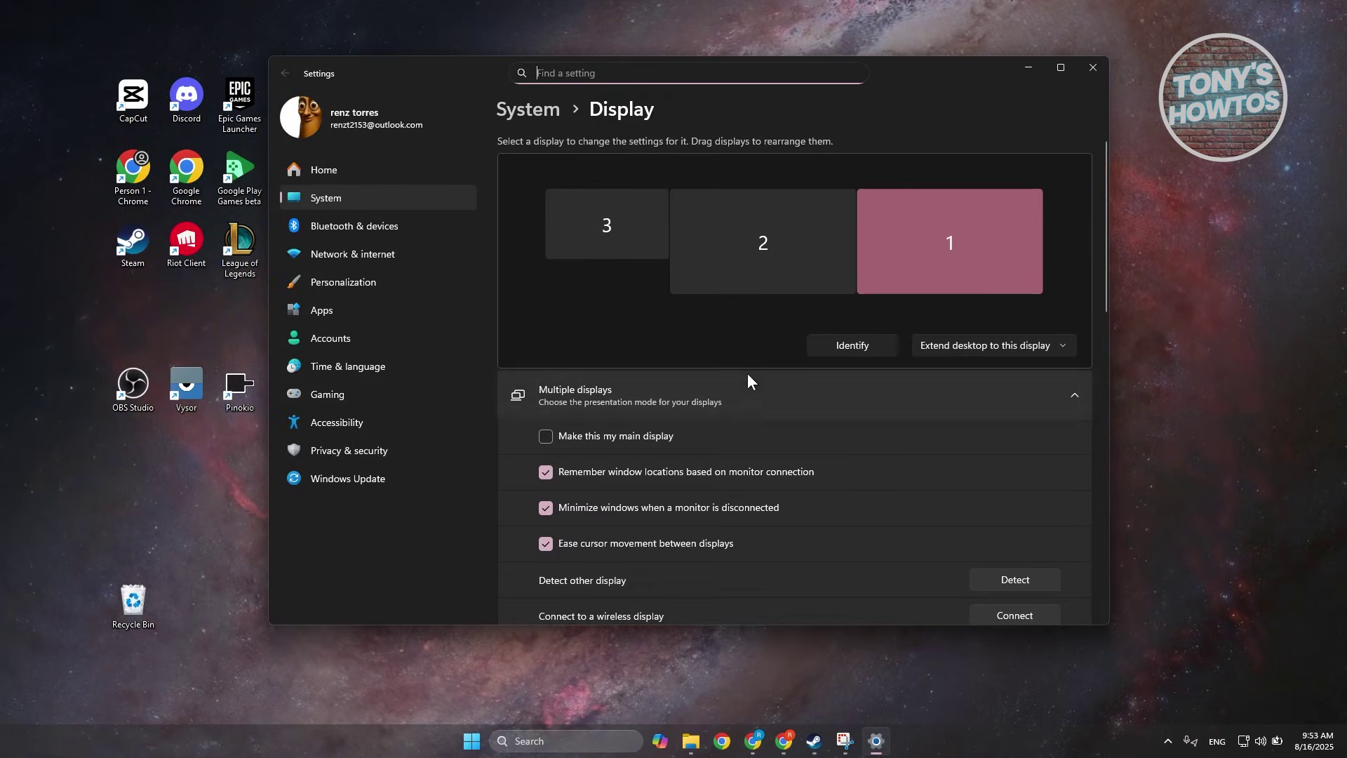
scroll(747, 373, down, 6)
scroll(746, 406, down, 4)
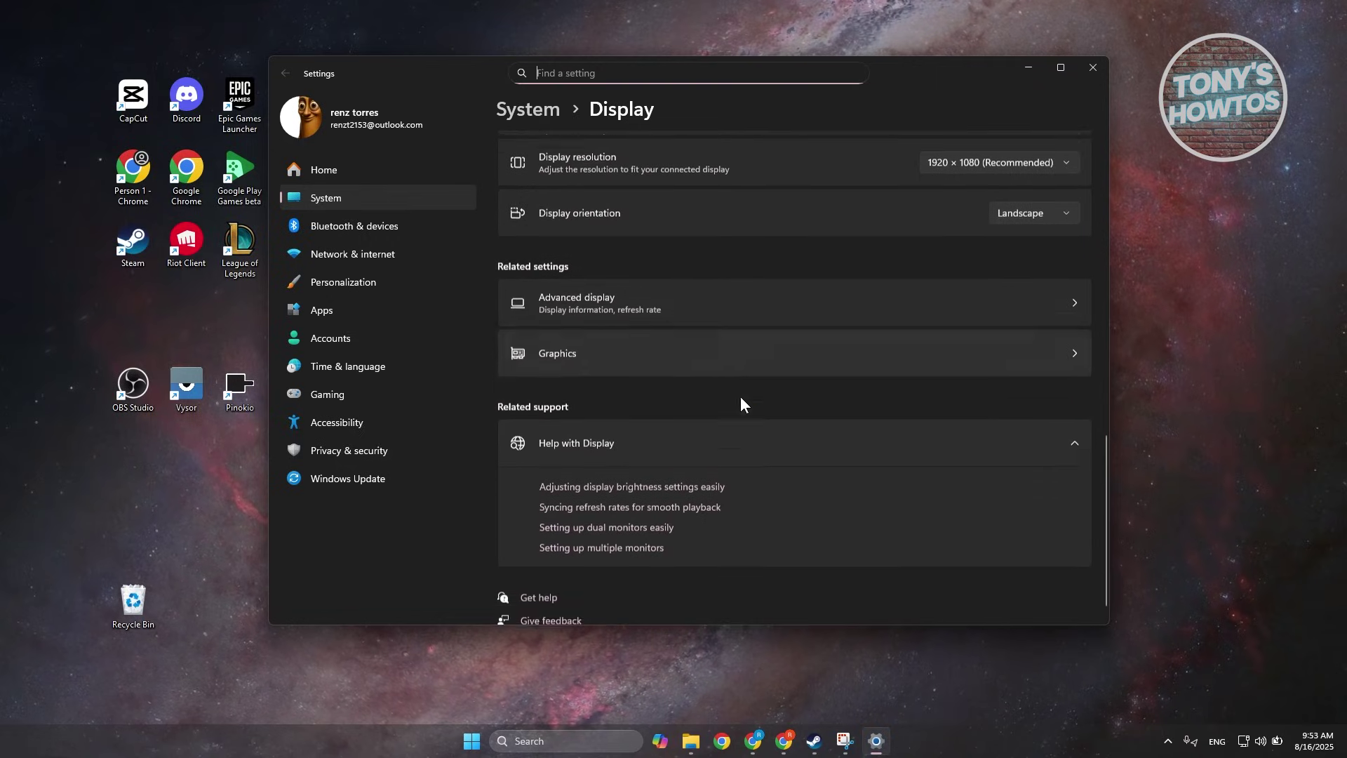
click(652, 284)
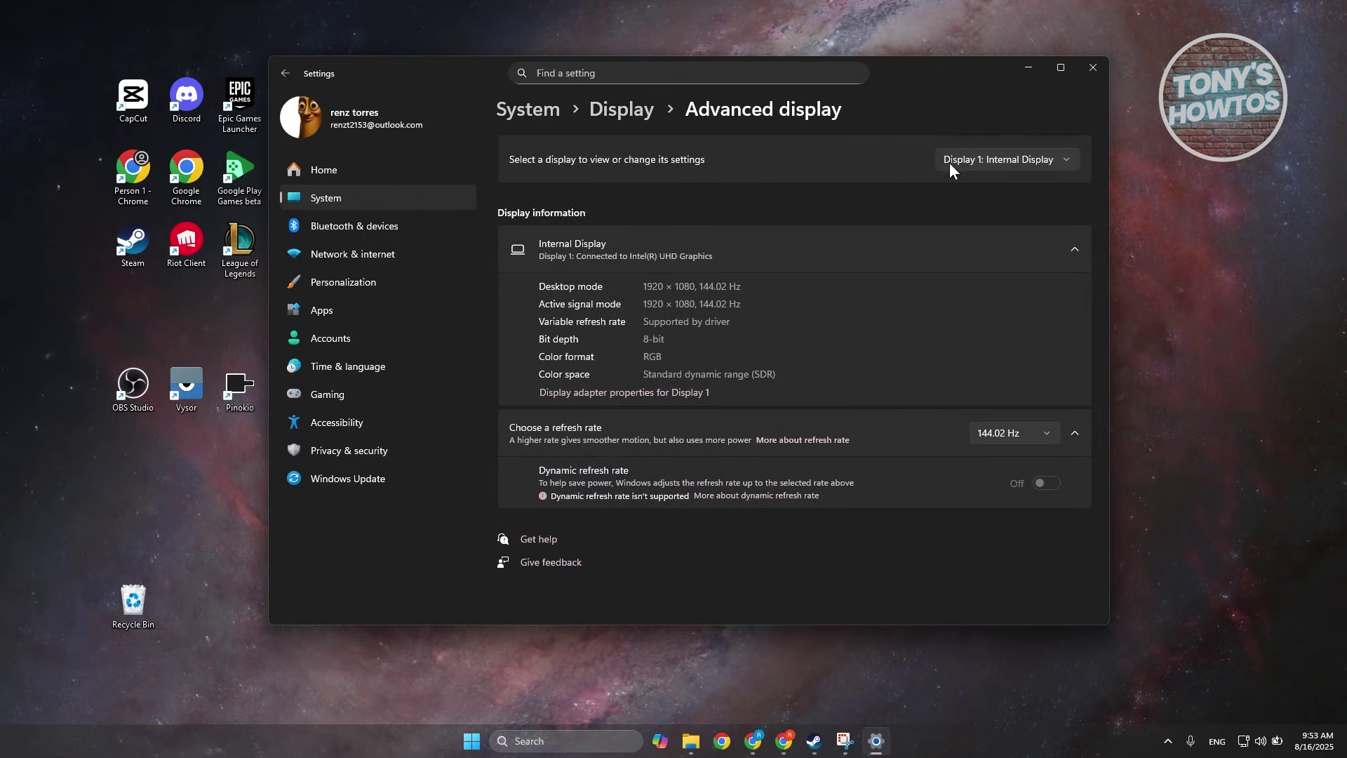
Compare refresh rates, keeping Display 2 (27B1) at 60 Hz, then close Settings.
click(988, 157)
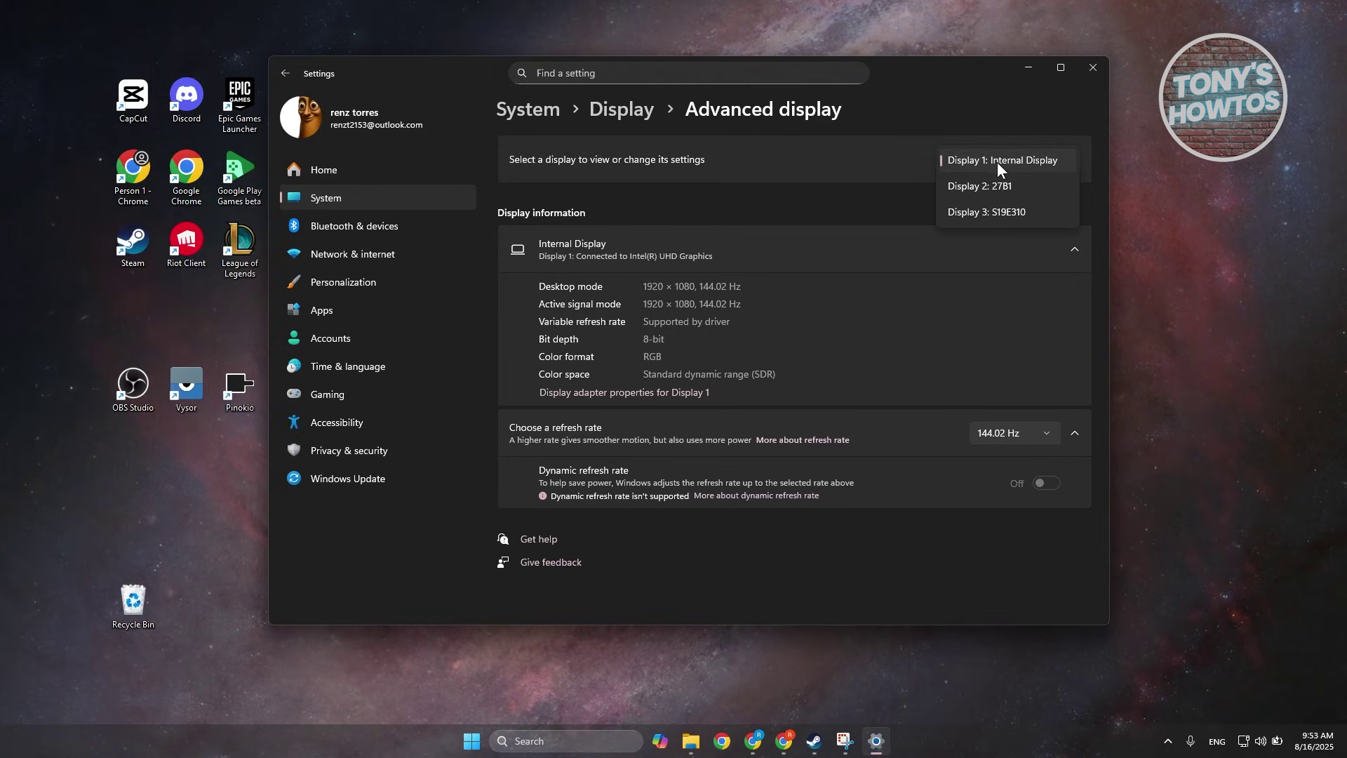
click(998, 160)
click(1032, 430)
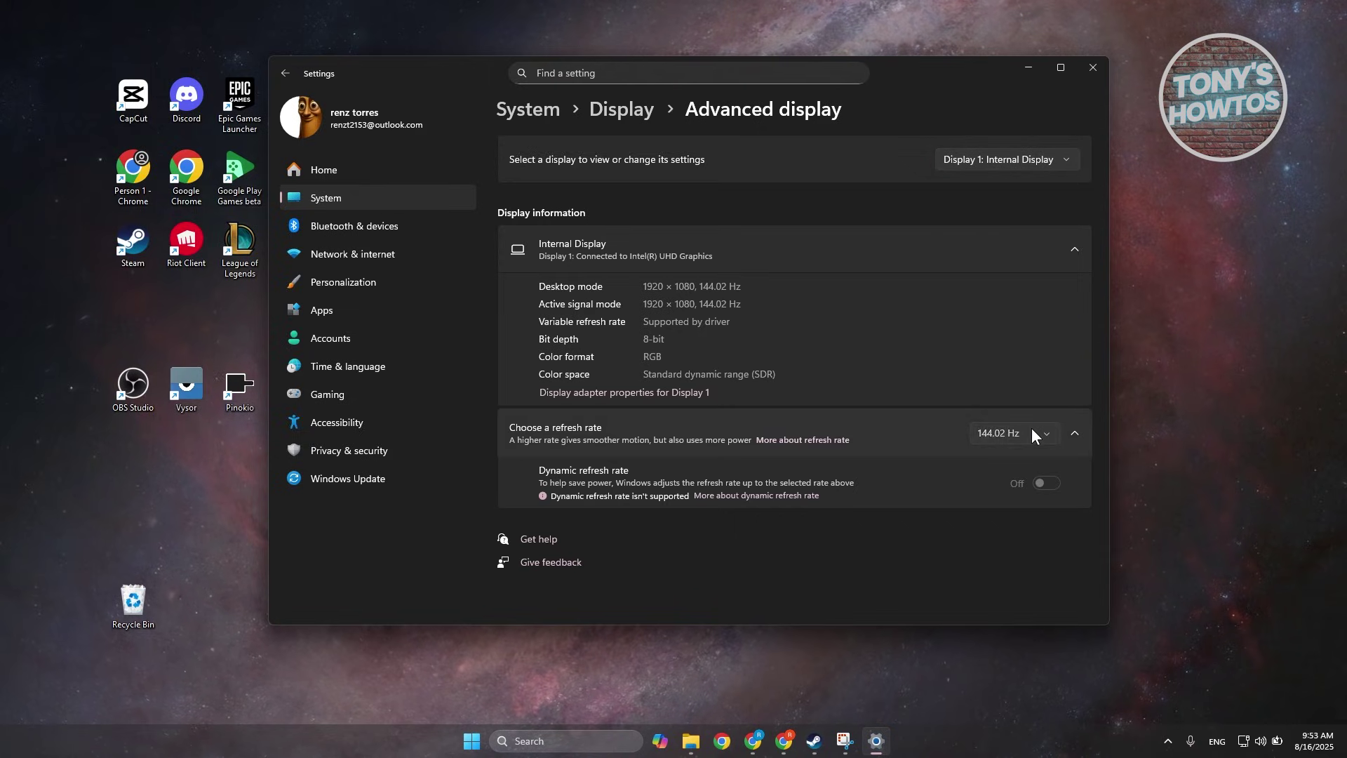
click(1049, 159)
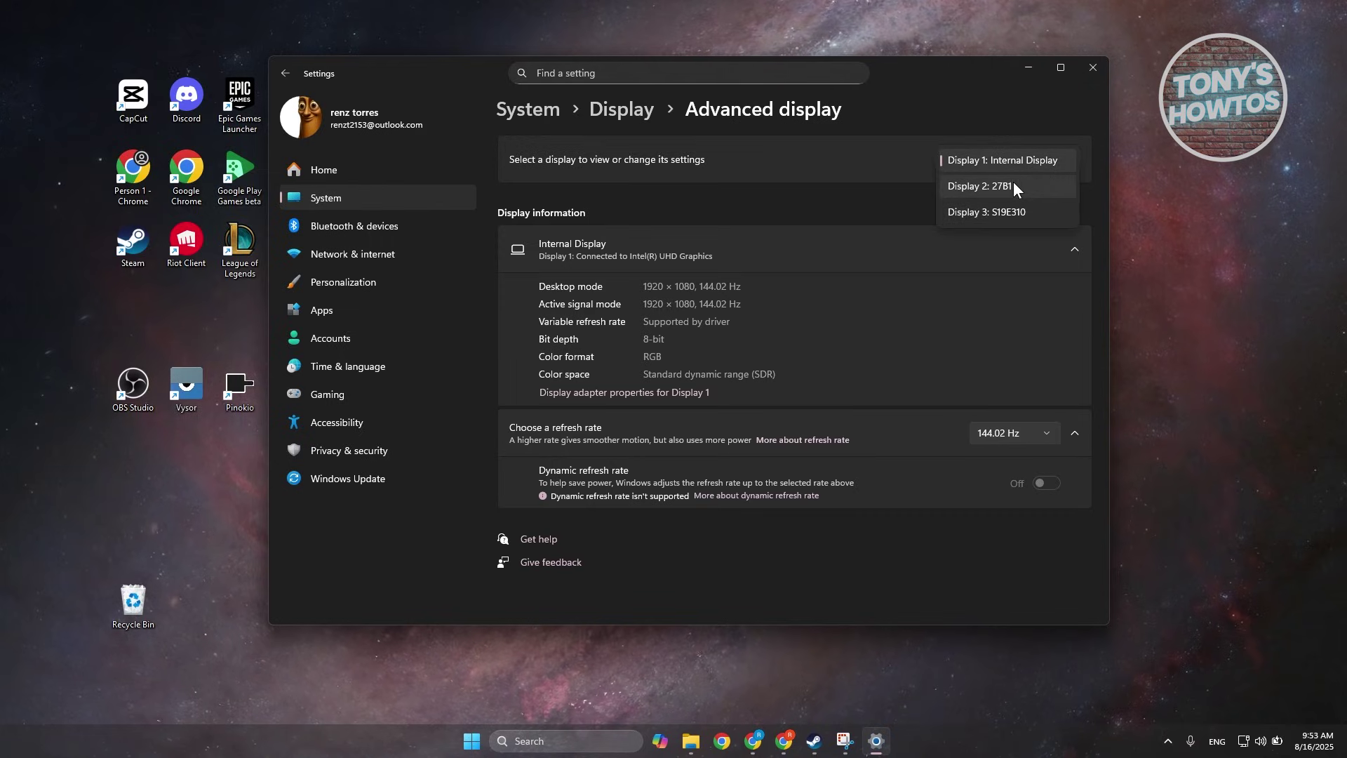
click(1013, 182)
click(1016, 435)
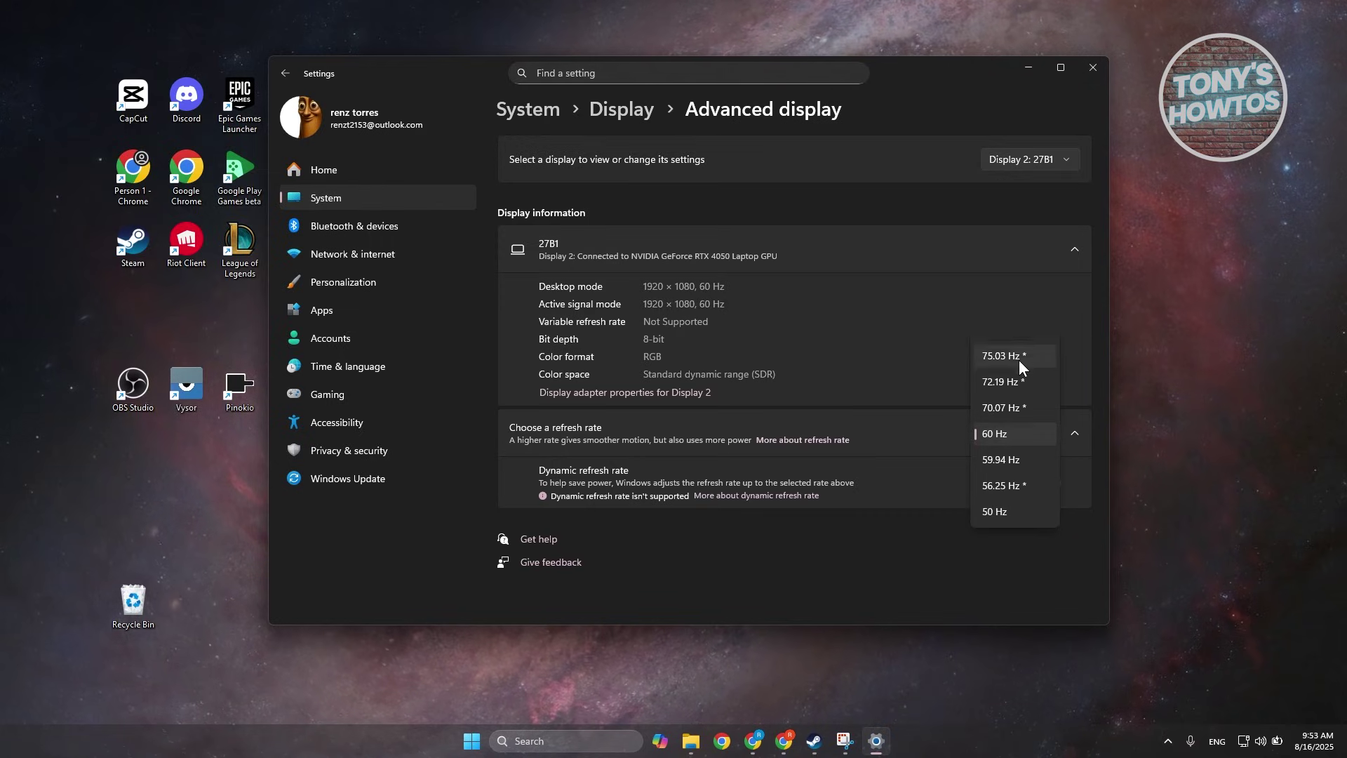
click(970, 208)
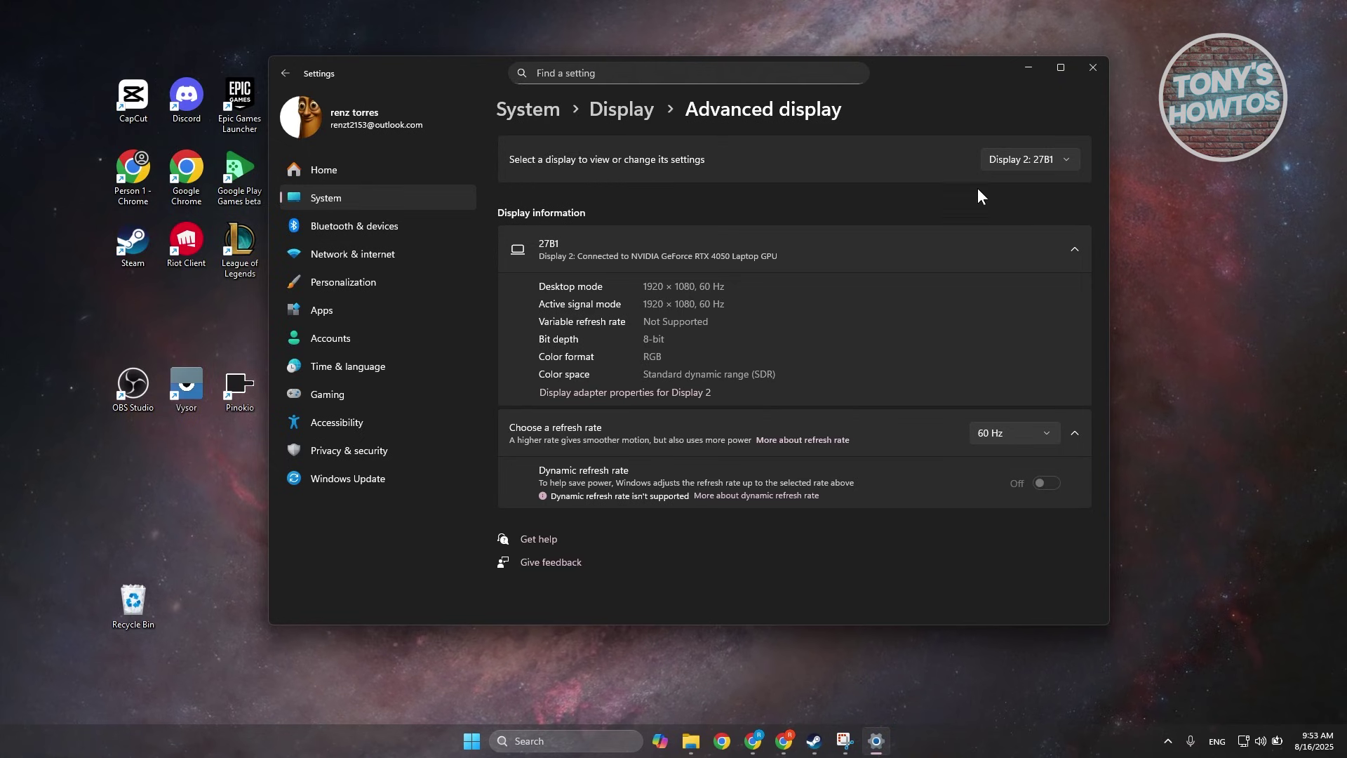
click(1092, 69)
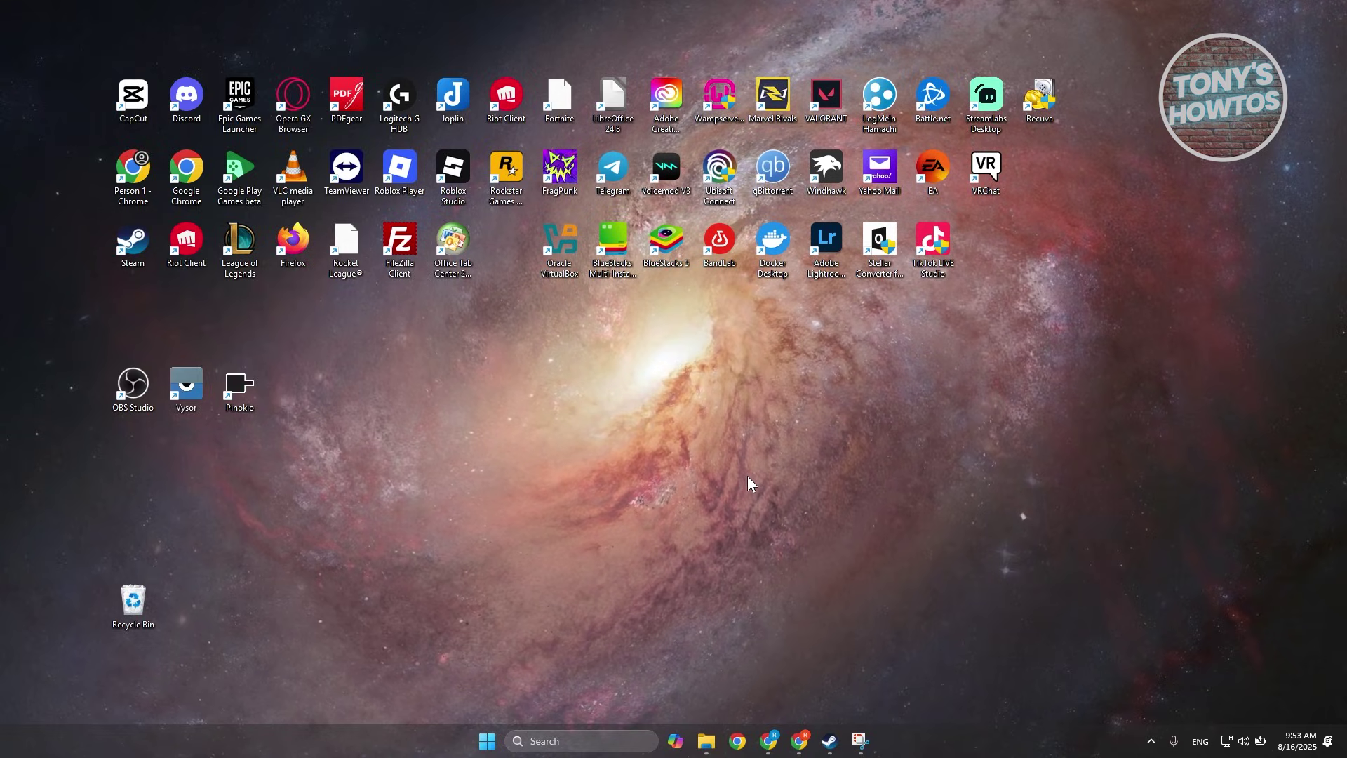
Open Change screen saver, leave the screen saver at (None) and confirm with OK.
click(565, 736)
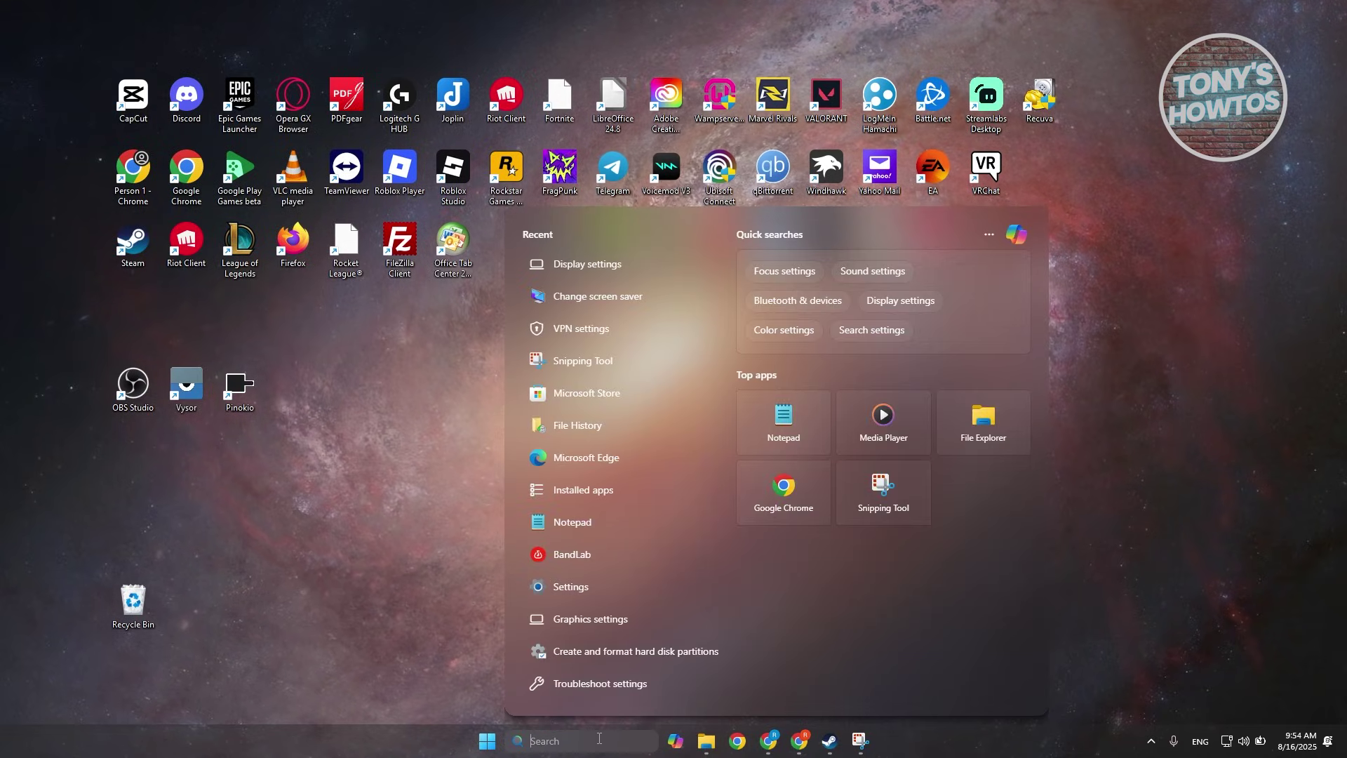
text(change sc)
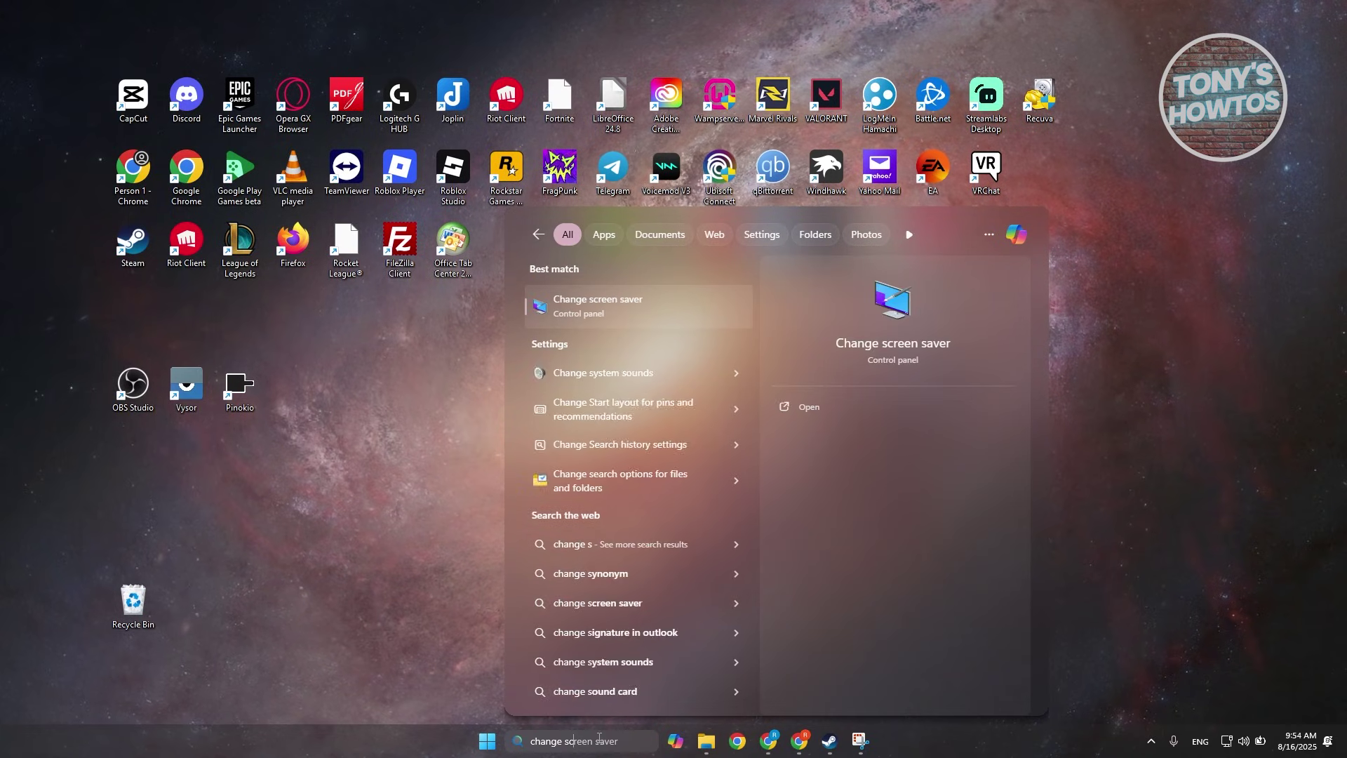
text(reen)
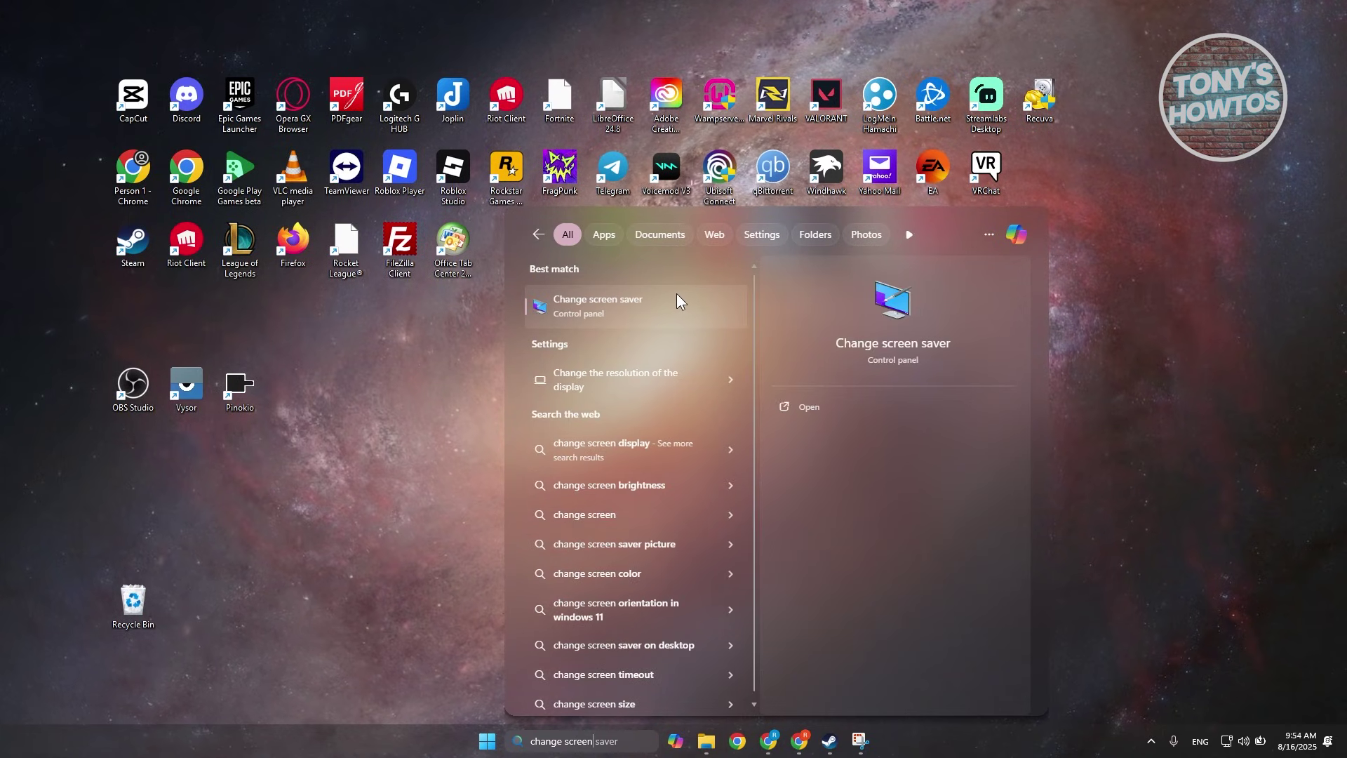
click(639, 304)
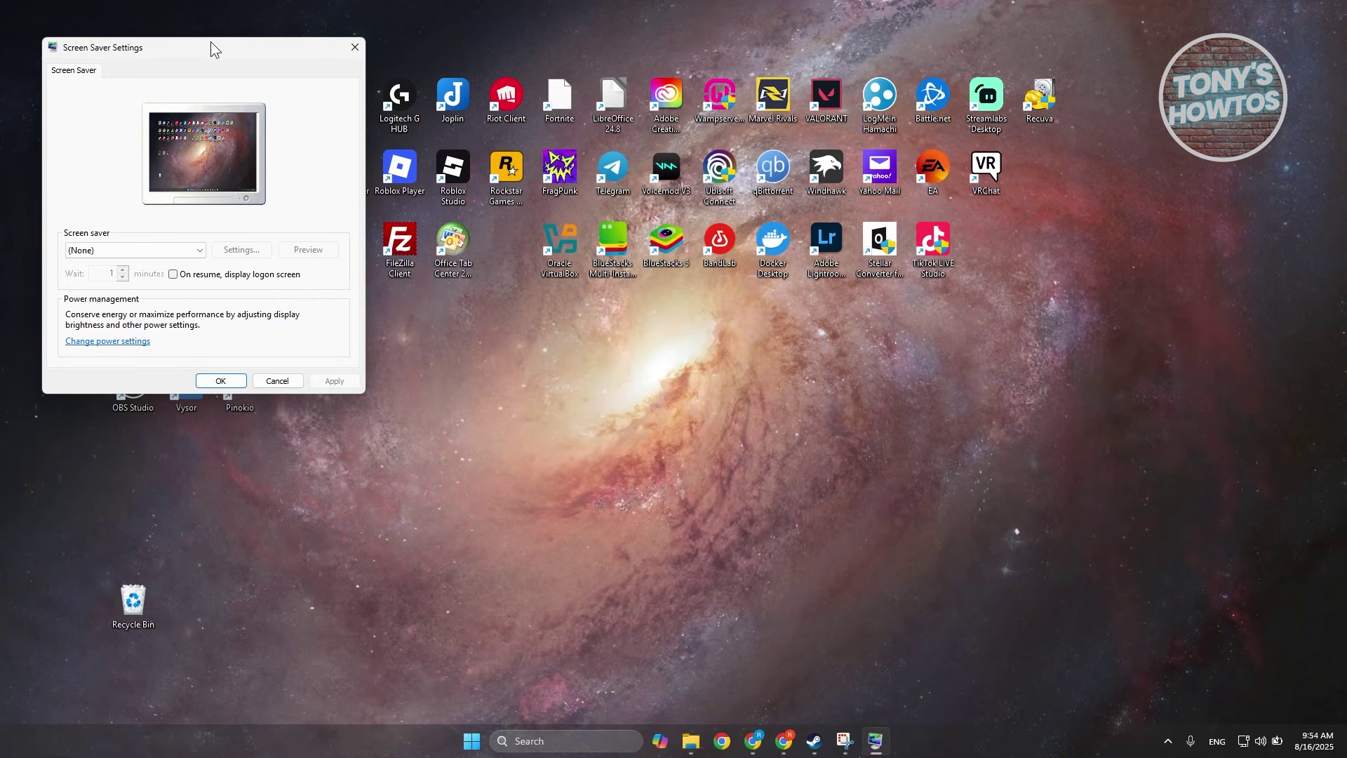
drag(210, 43, 619, 99)
click(592, 309)
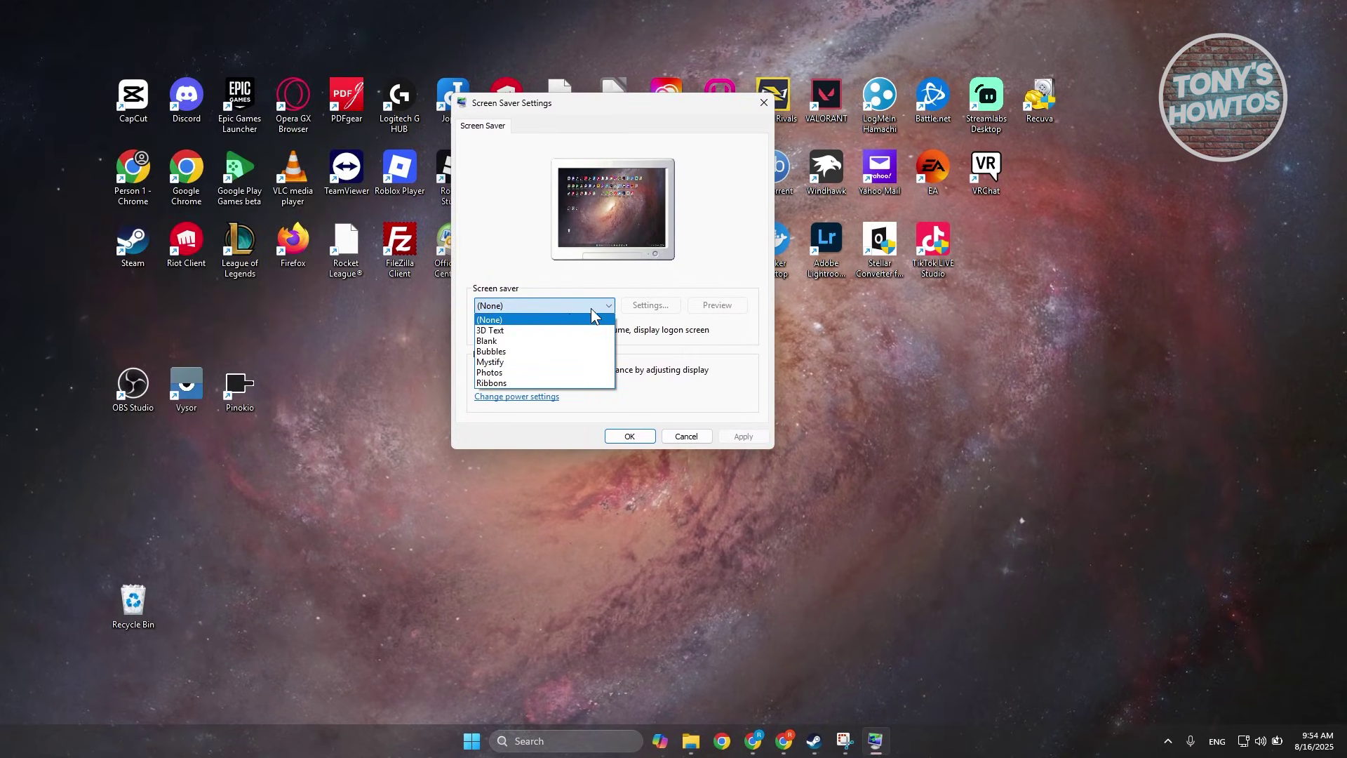
click(500, 320)
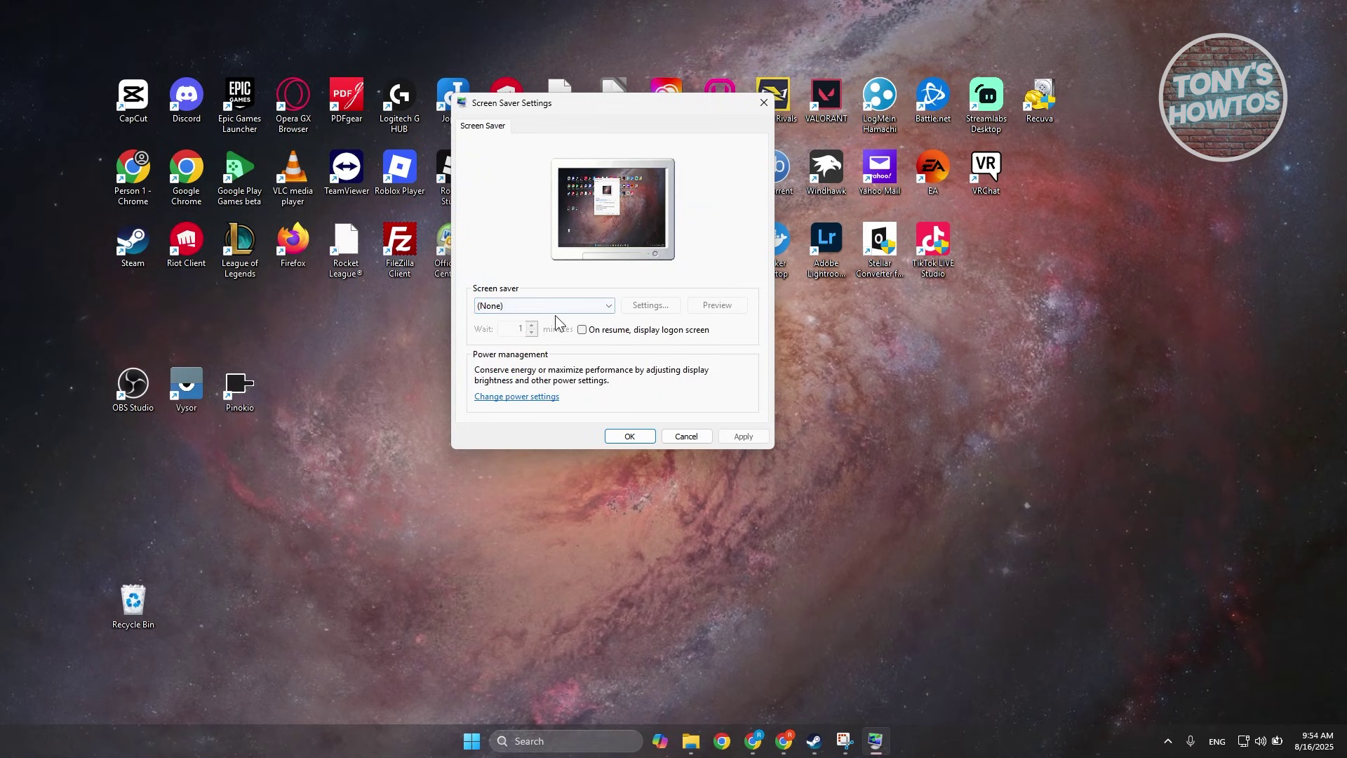
click(624, 438)
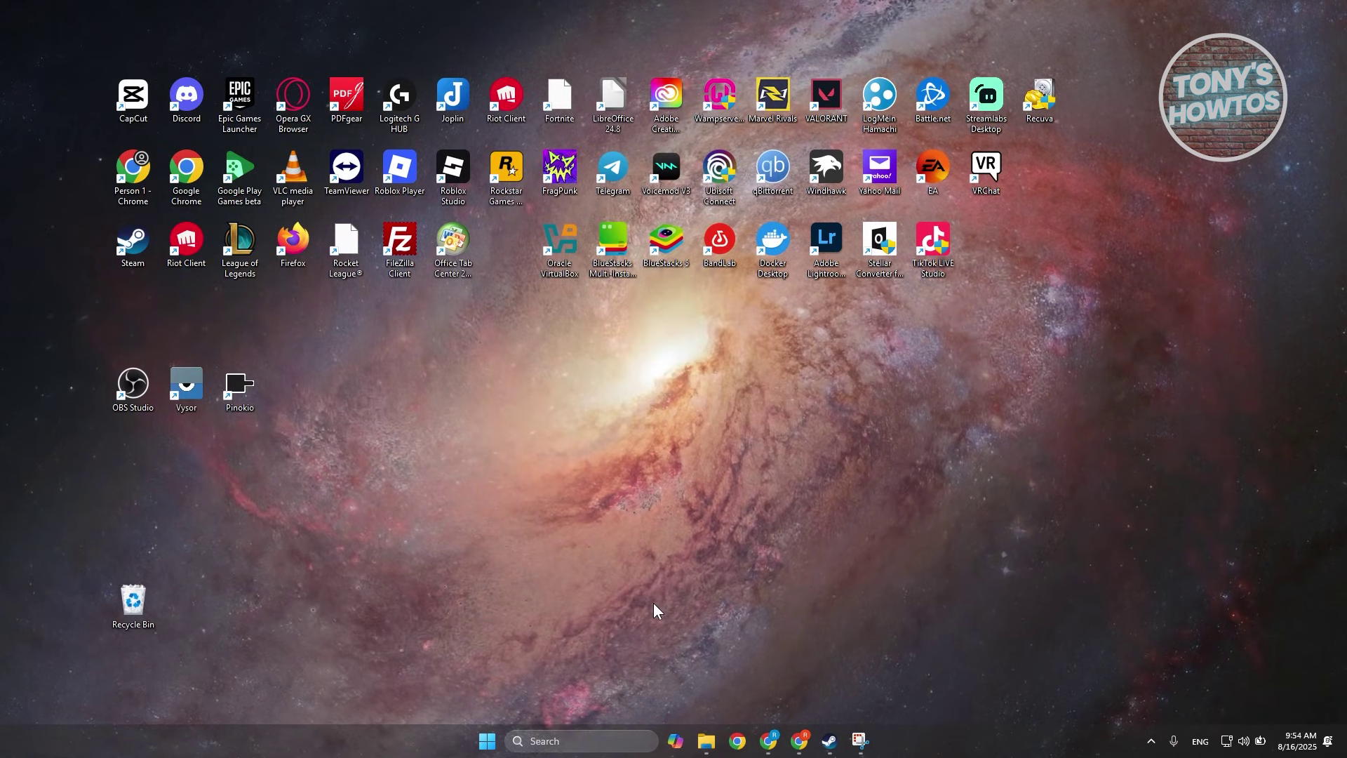
Search for the power plan editor and open the Legion Balance Mode plan settings.
key(super+s)
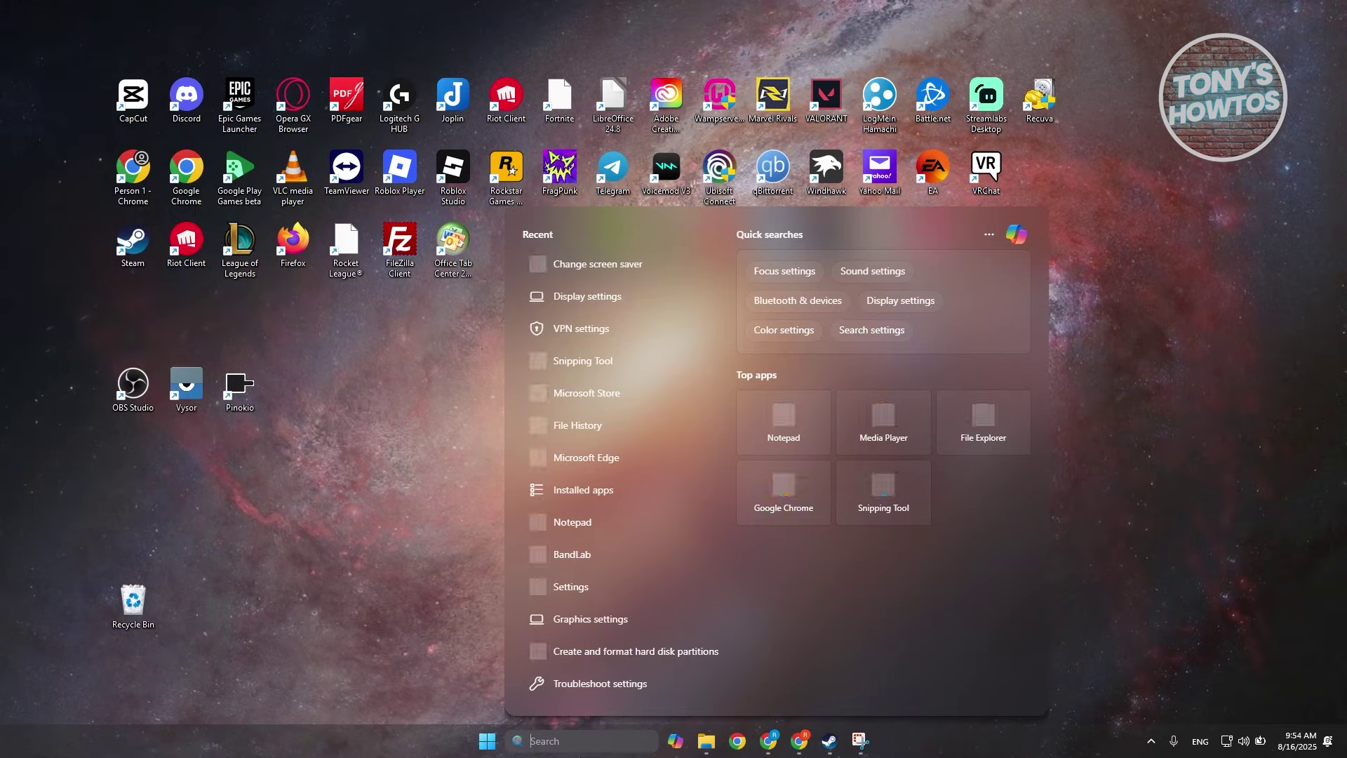
text(power options)
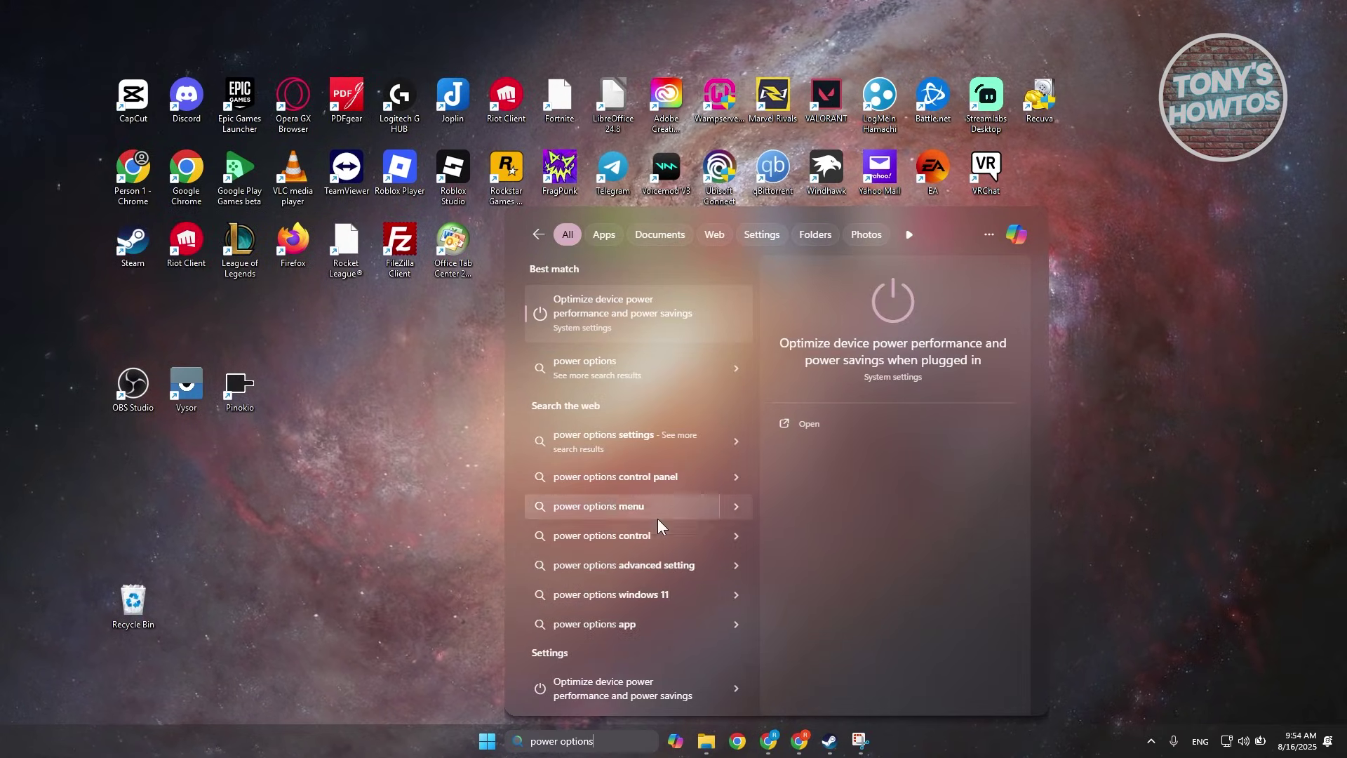
key(BackSpace)
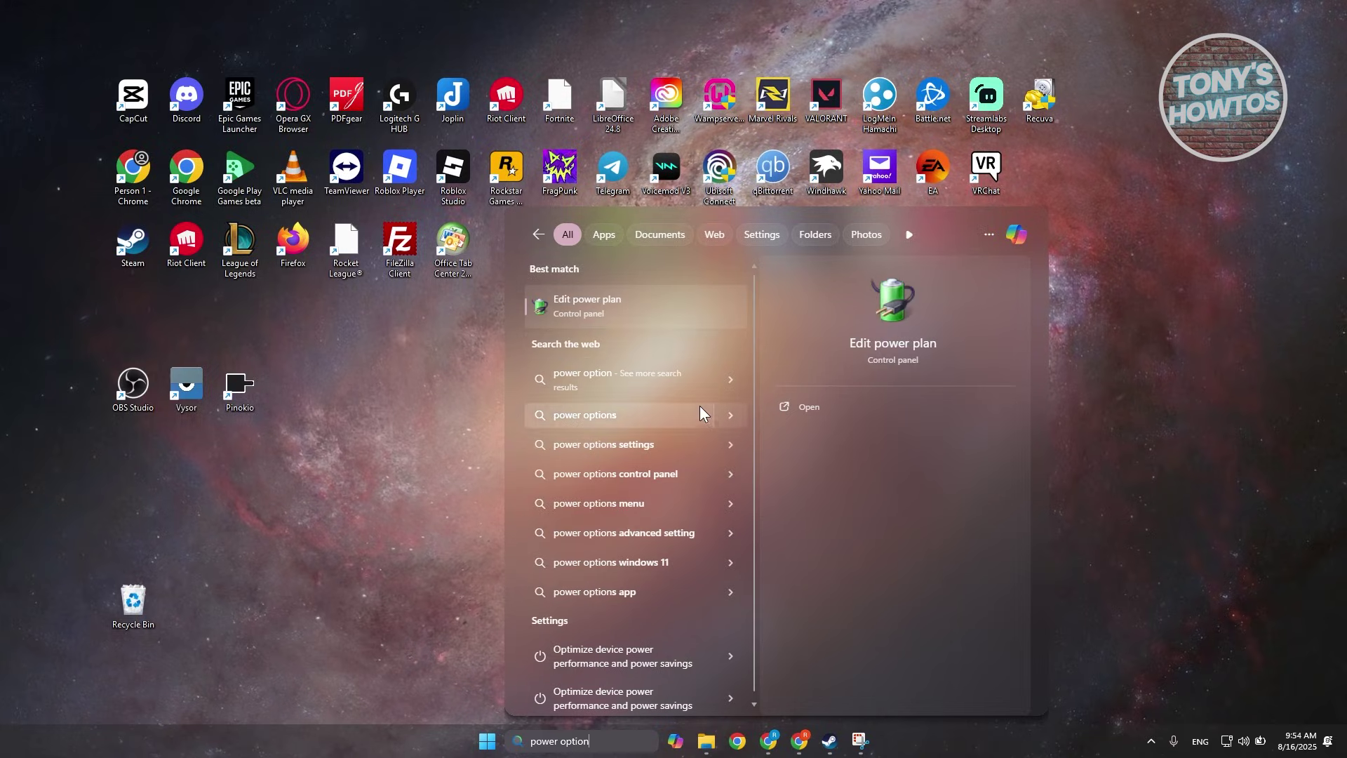
click(600, 310)
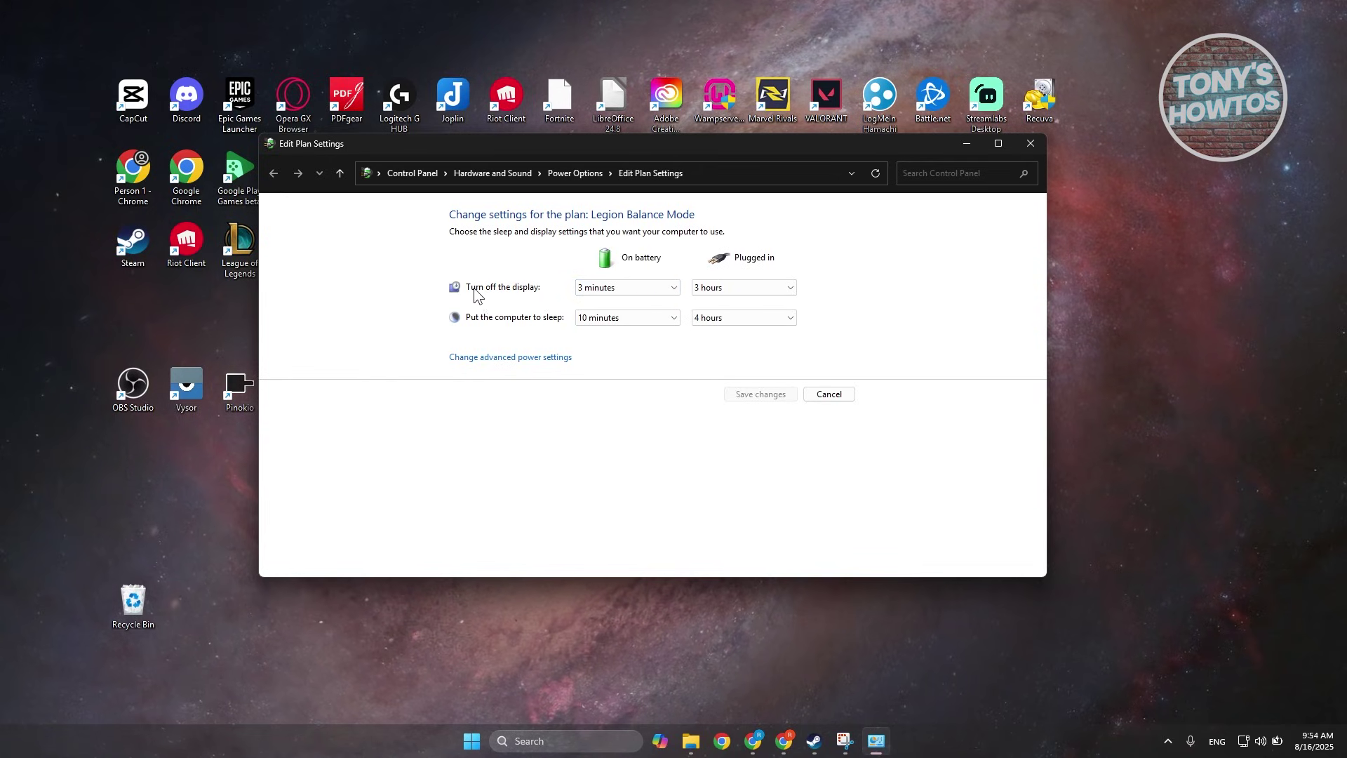
Set plugged-in display off to 3 hours and sleep to 4 hours, then save.
click(761, 293)
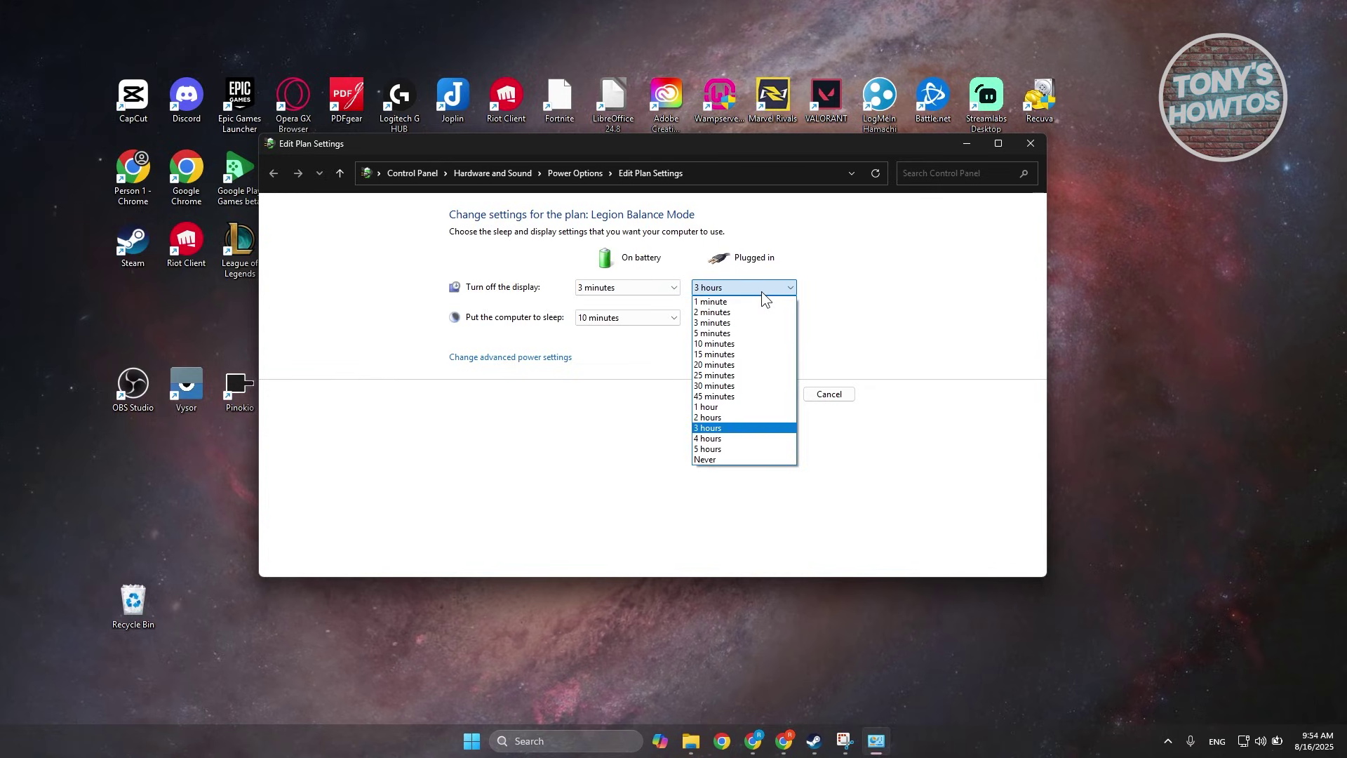
click(696, 459)
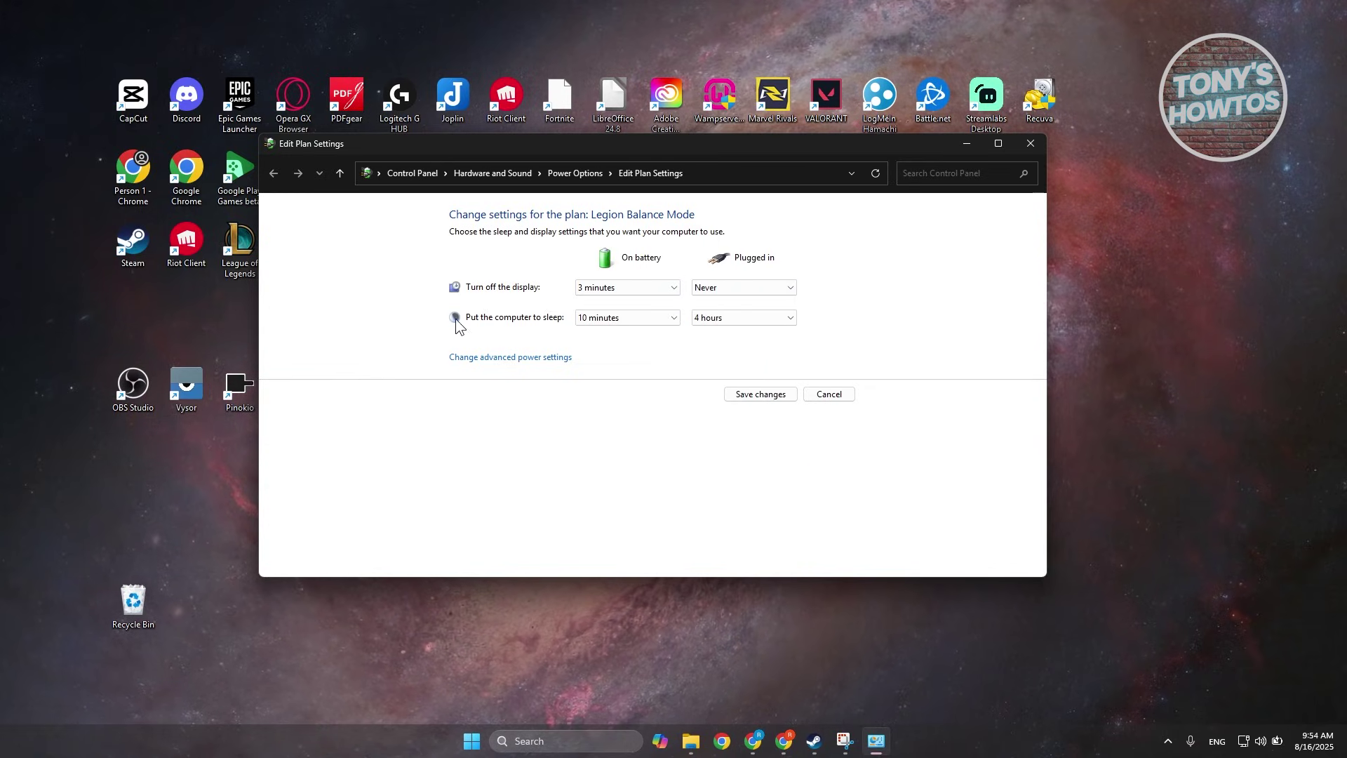
click(753, 318)
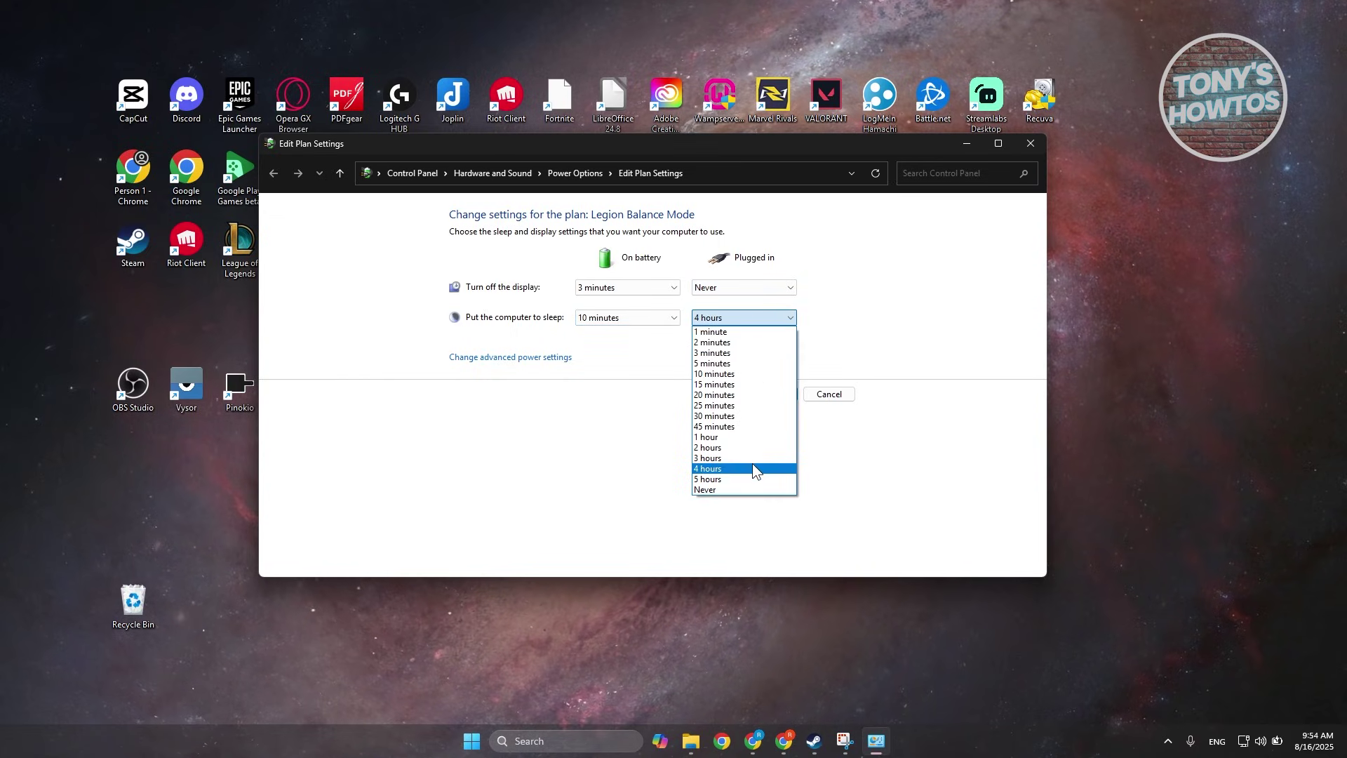
click(772, 288)
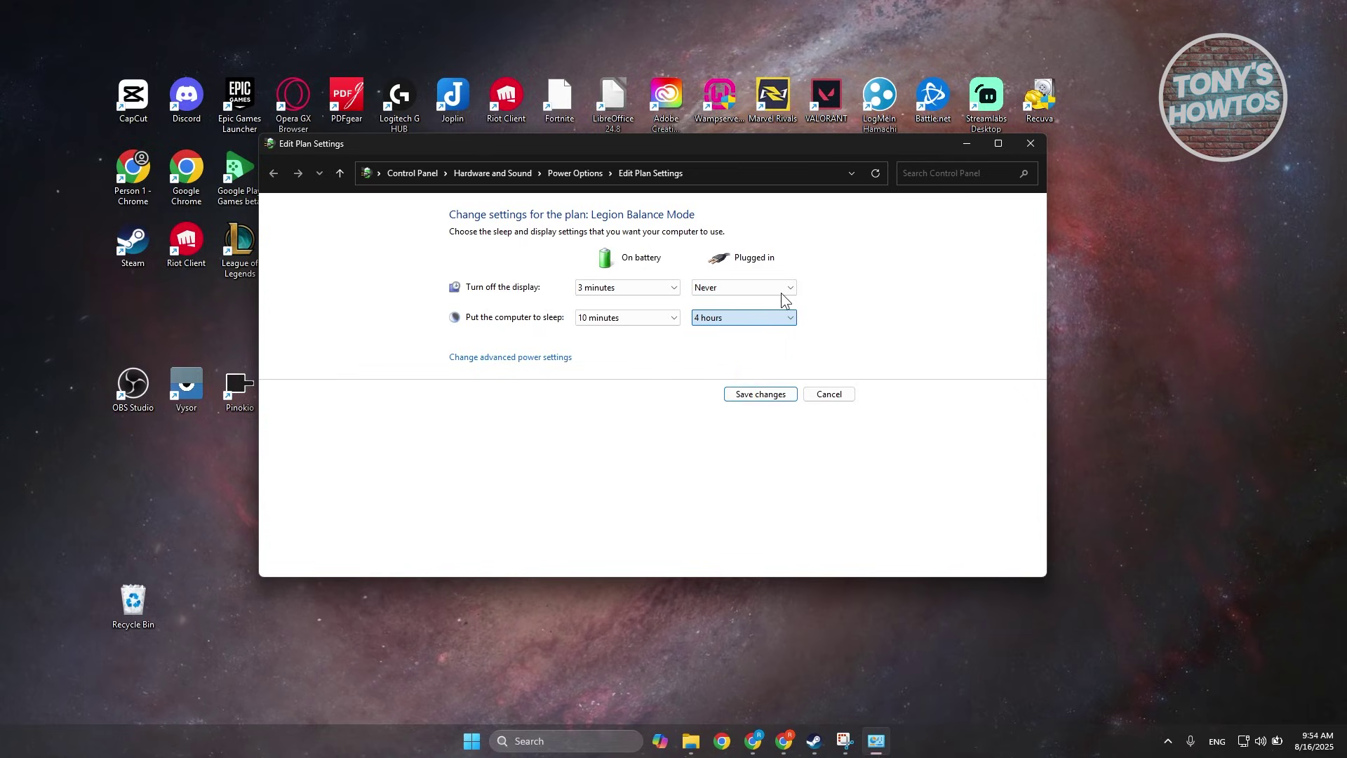
click(772, 288)
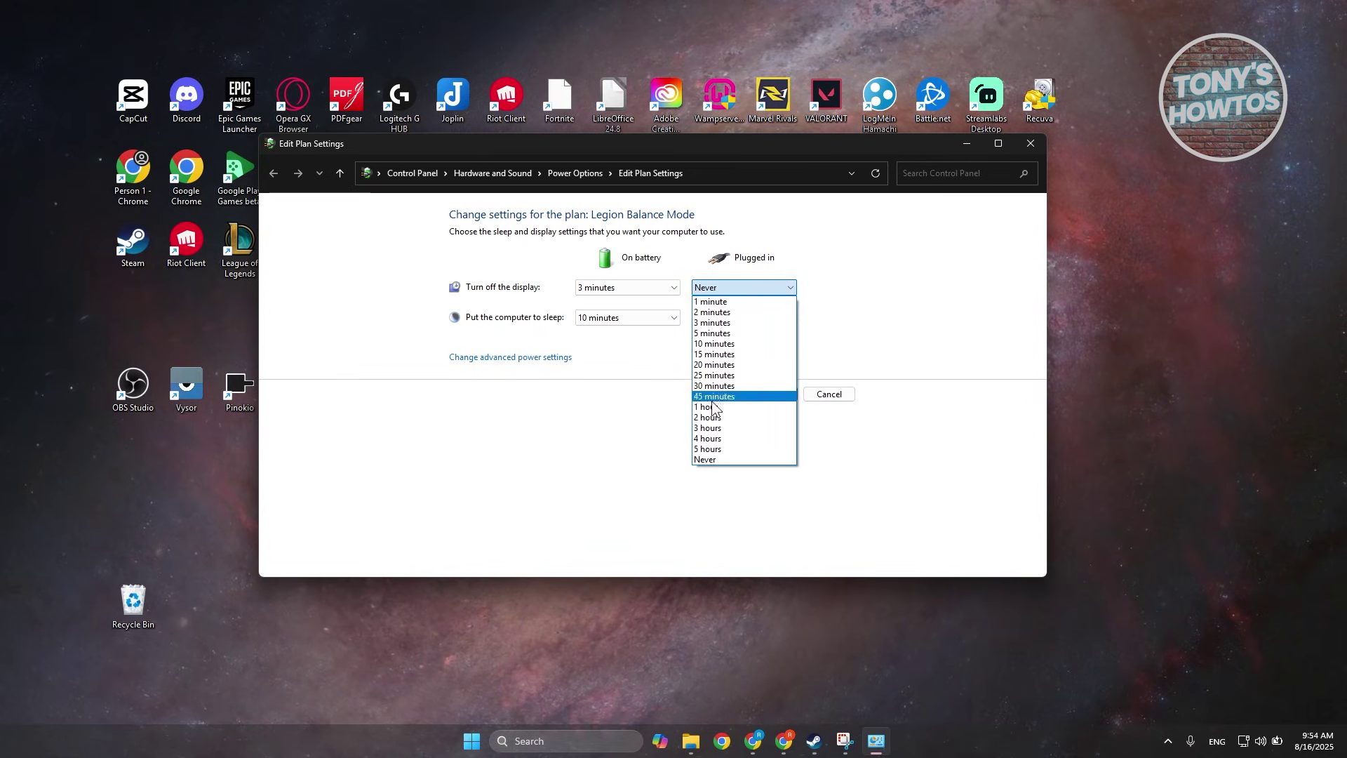
click(723, 427)
click(725, 418)
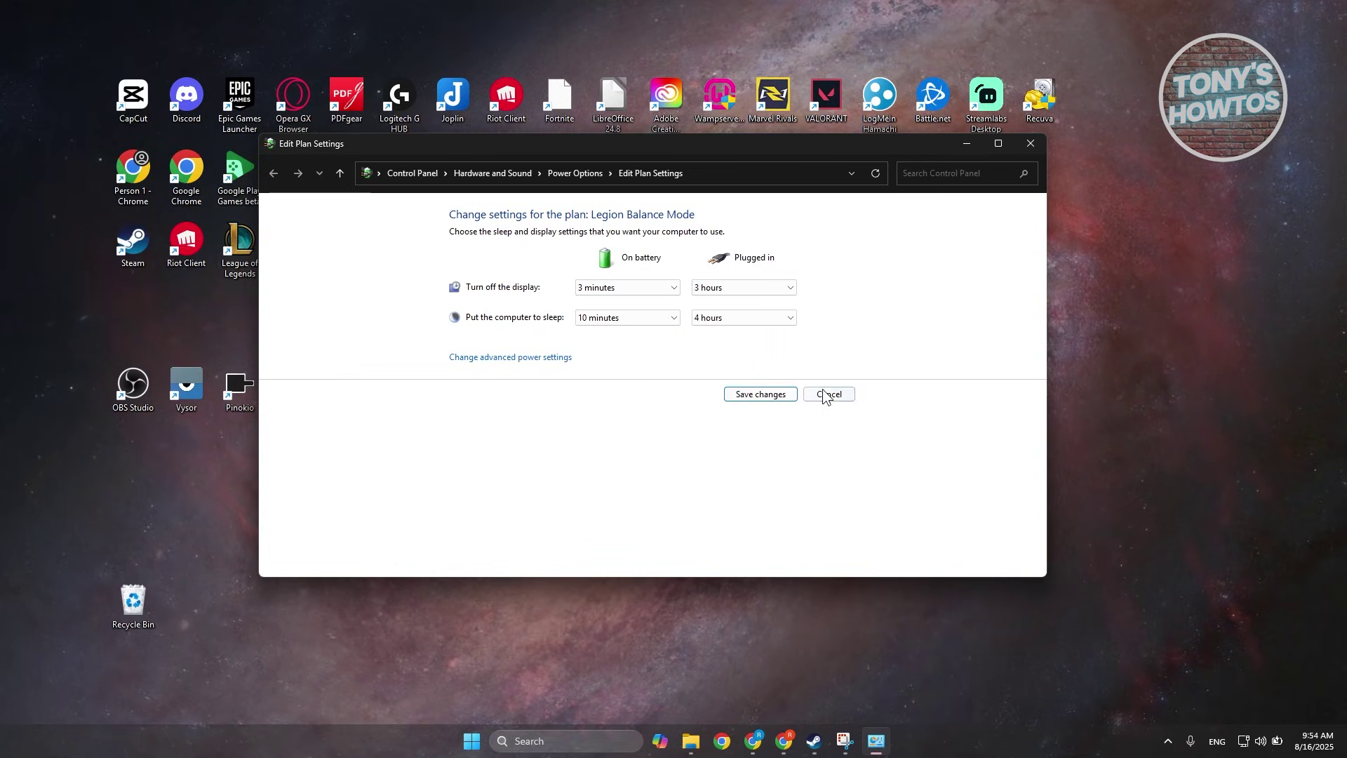
click(764, 394)
click(1028, 143)
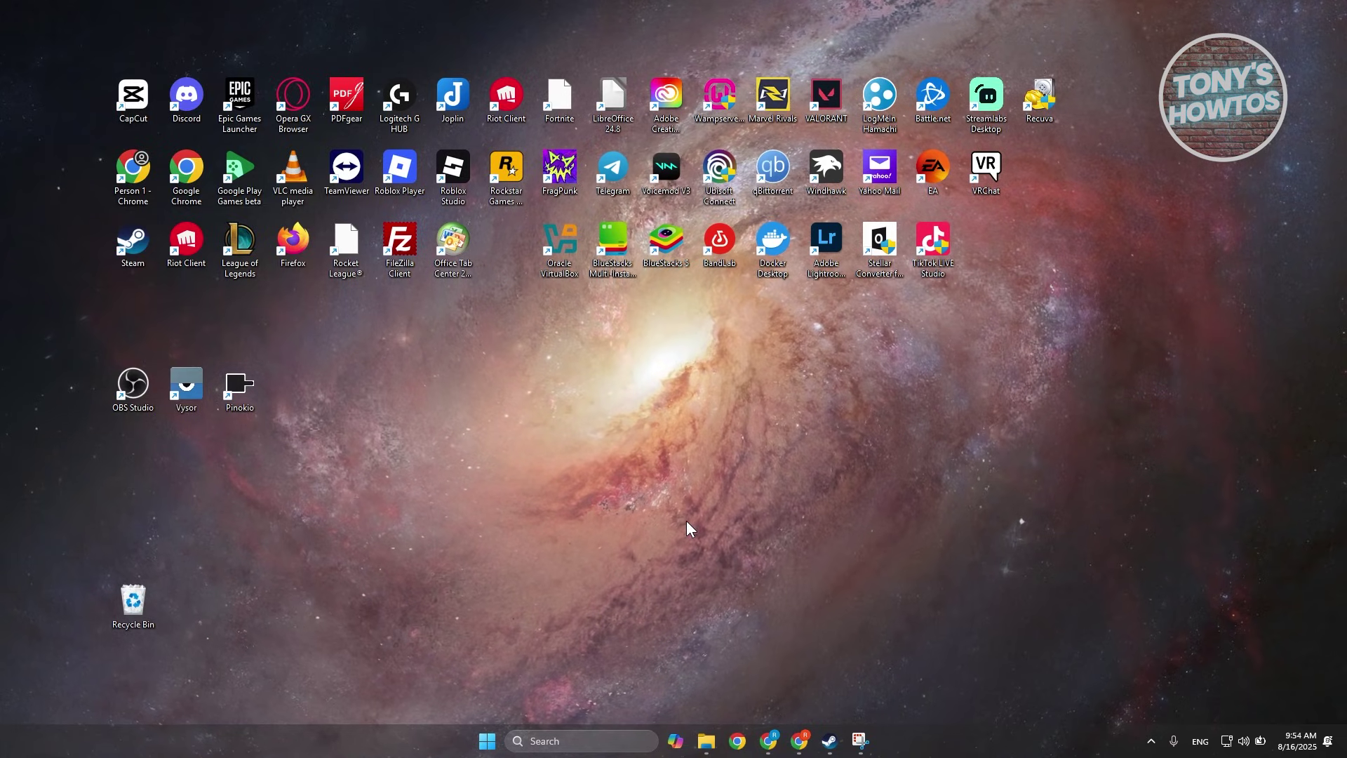
Launch Command Prompt as administrator from a 'cmd' search.
click(617, 735)
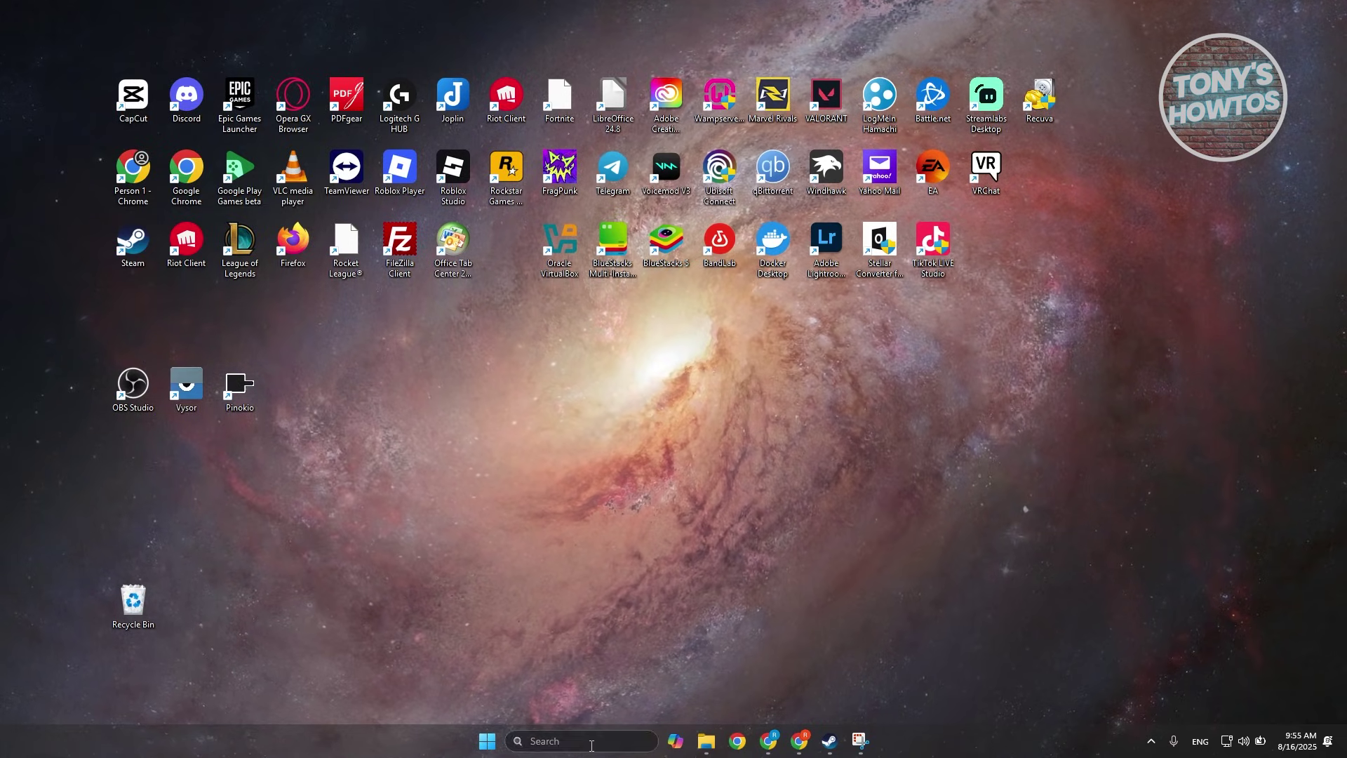
text(cmd)
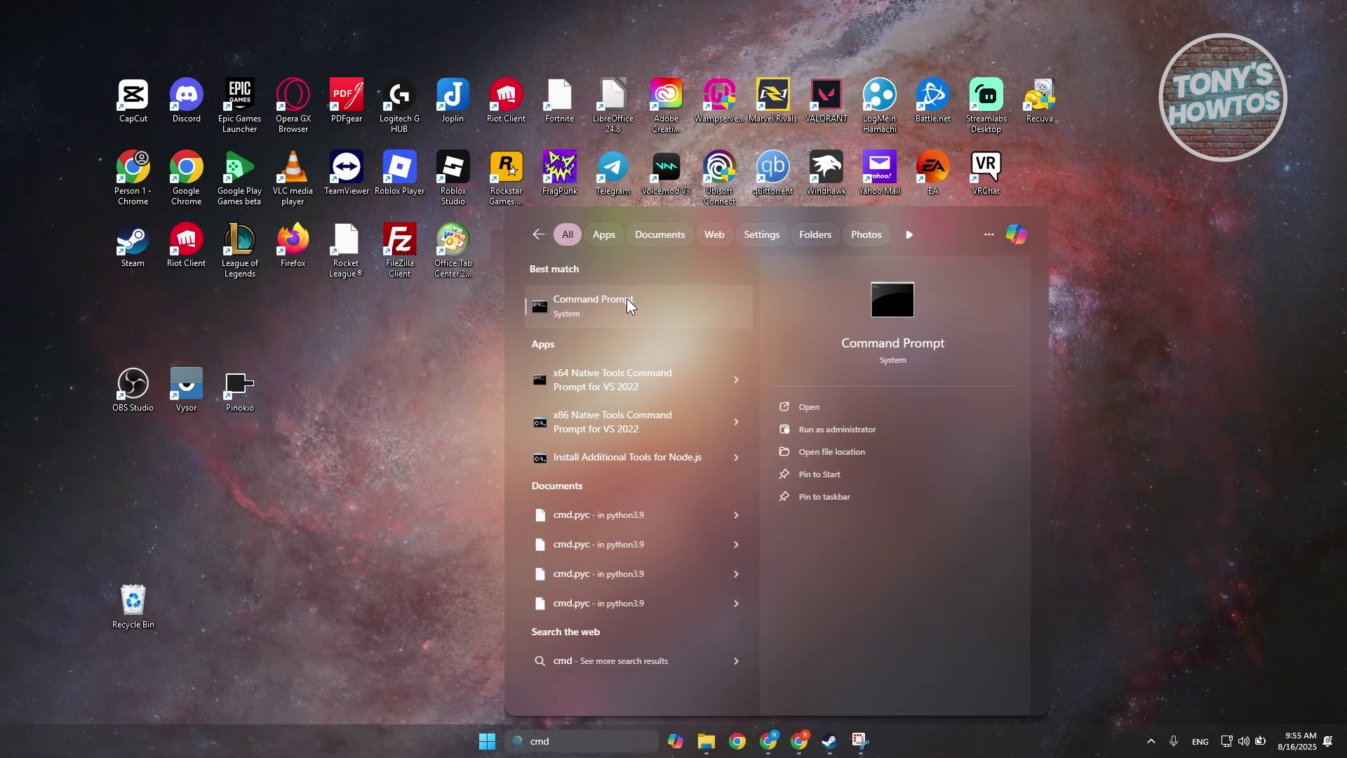
right_click(626, 297)
click(690, 313)
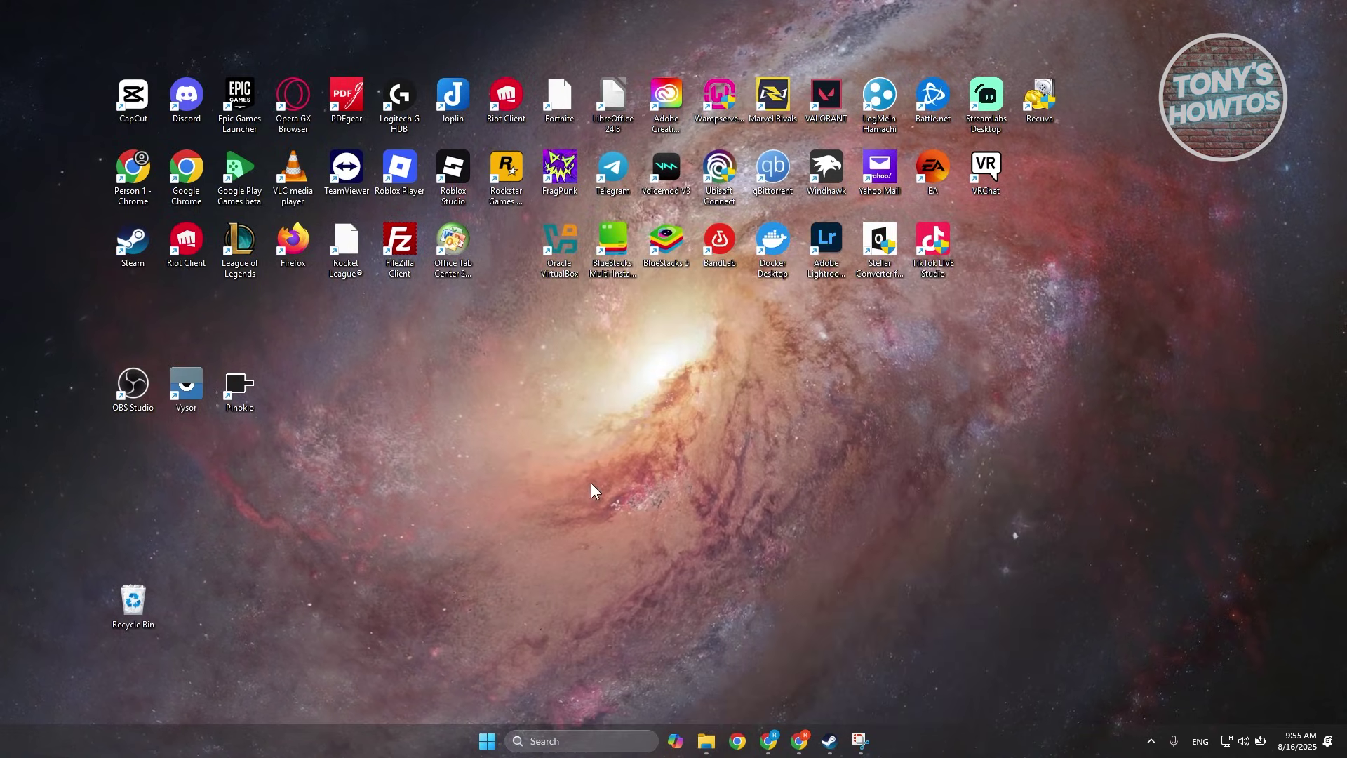
drag(418, 104, 600, 176)
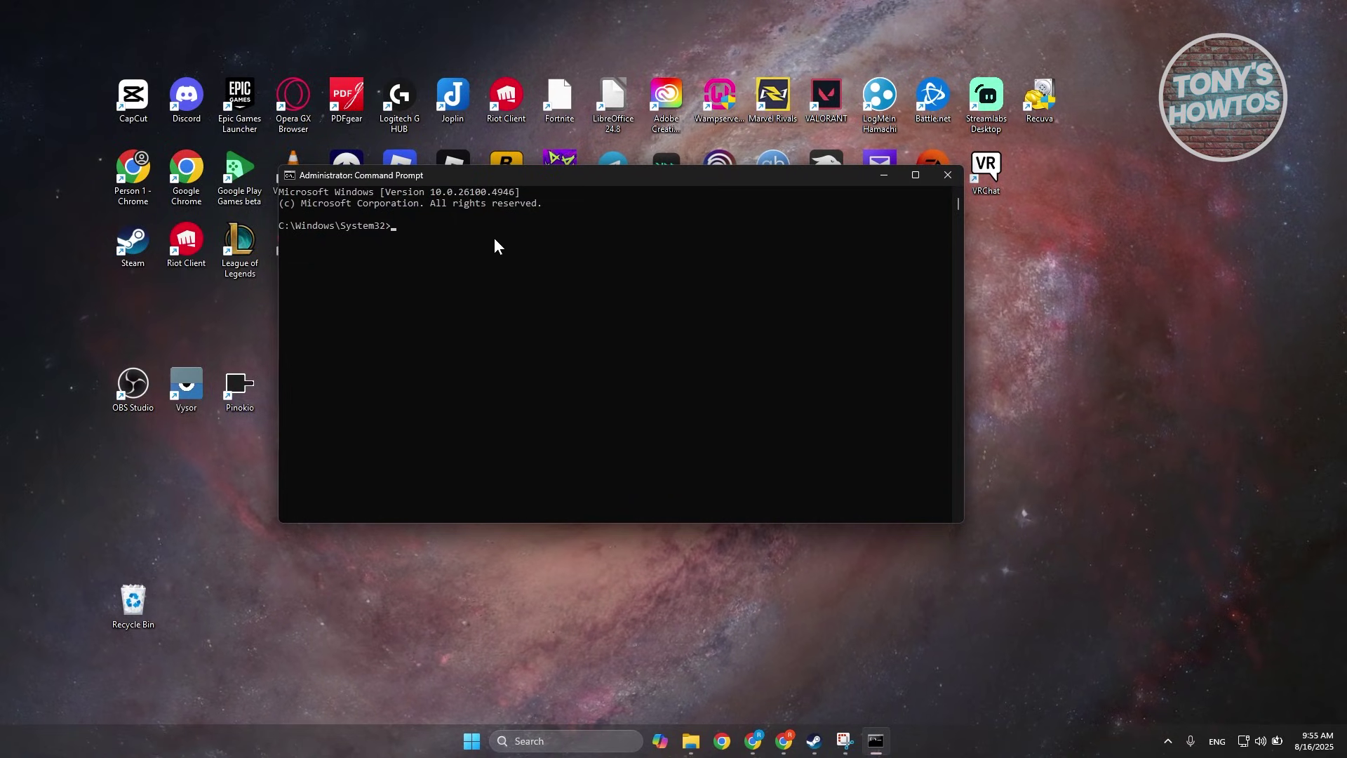
Run sfc /scannow, then close the Command Prompt window.
text(sfc)
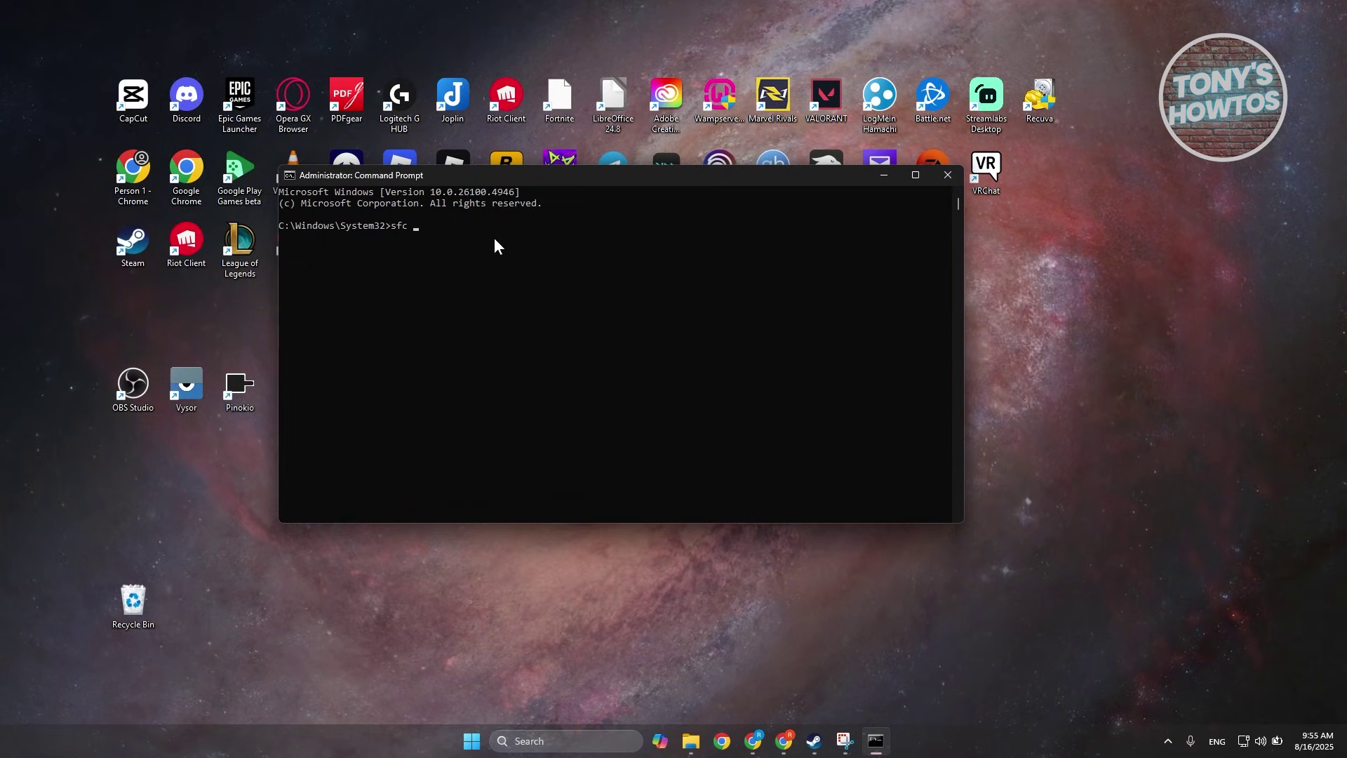
text( /sca)
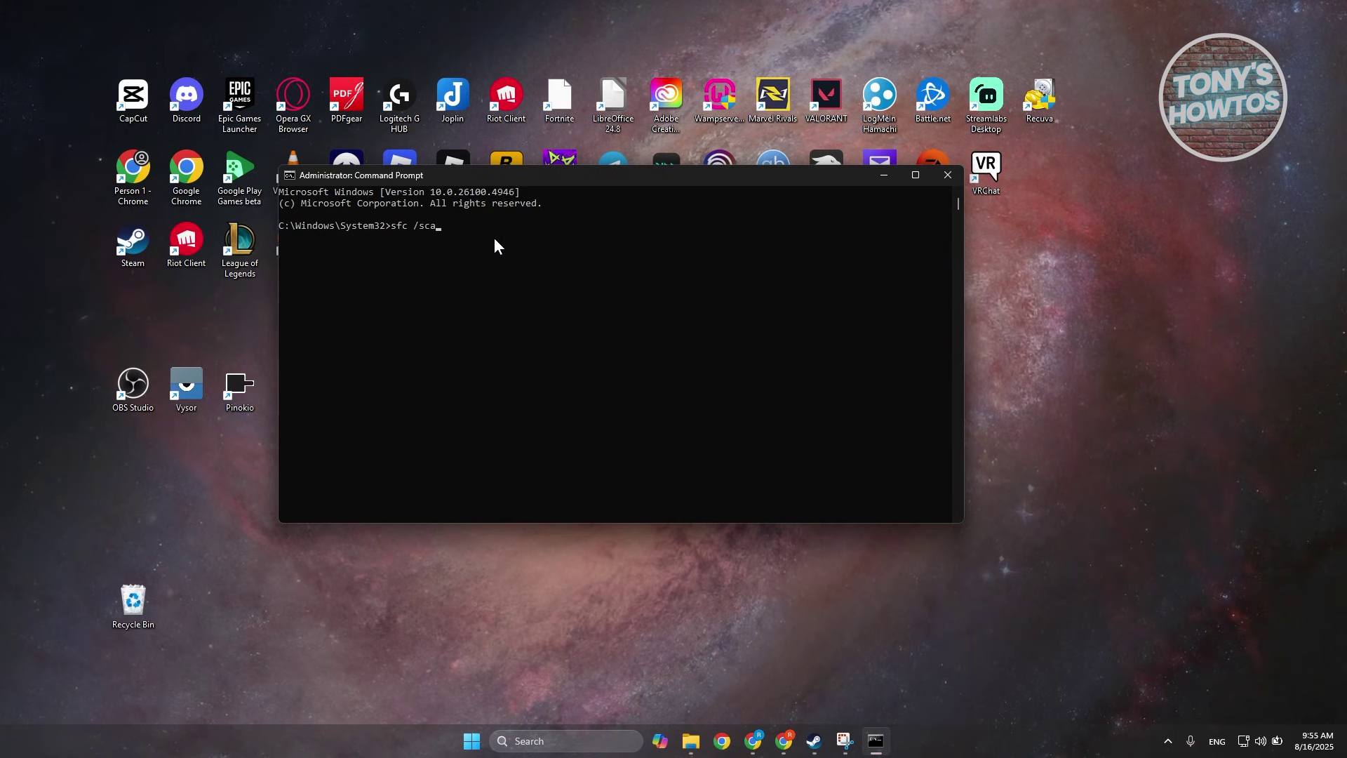
text(nnow)
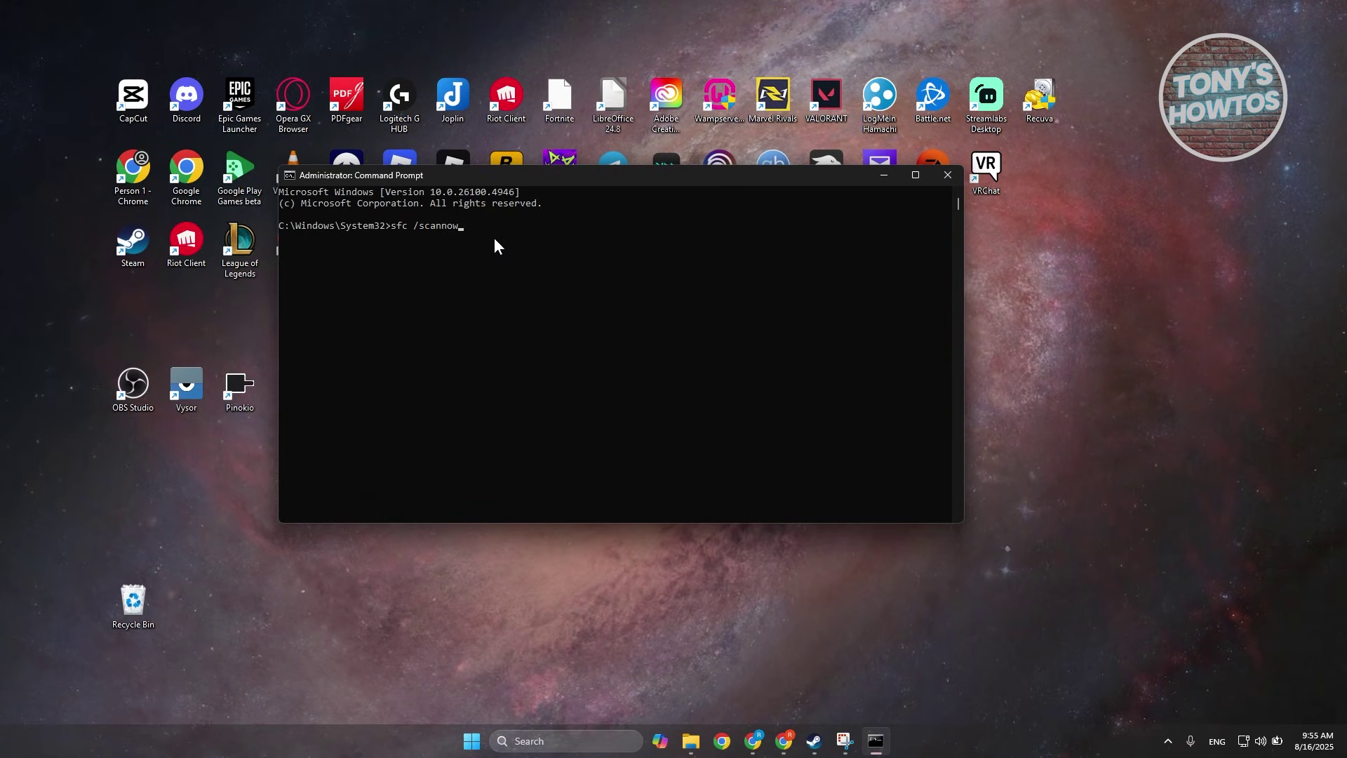
key(Return)
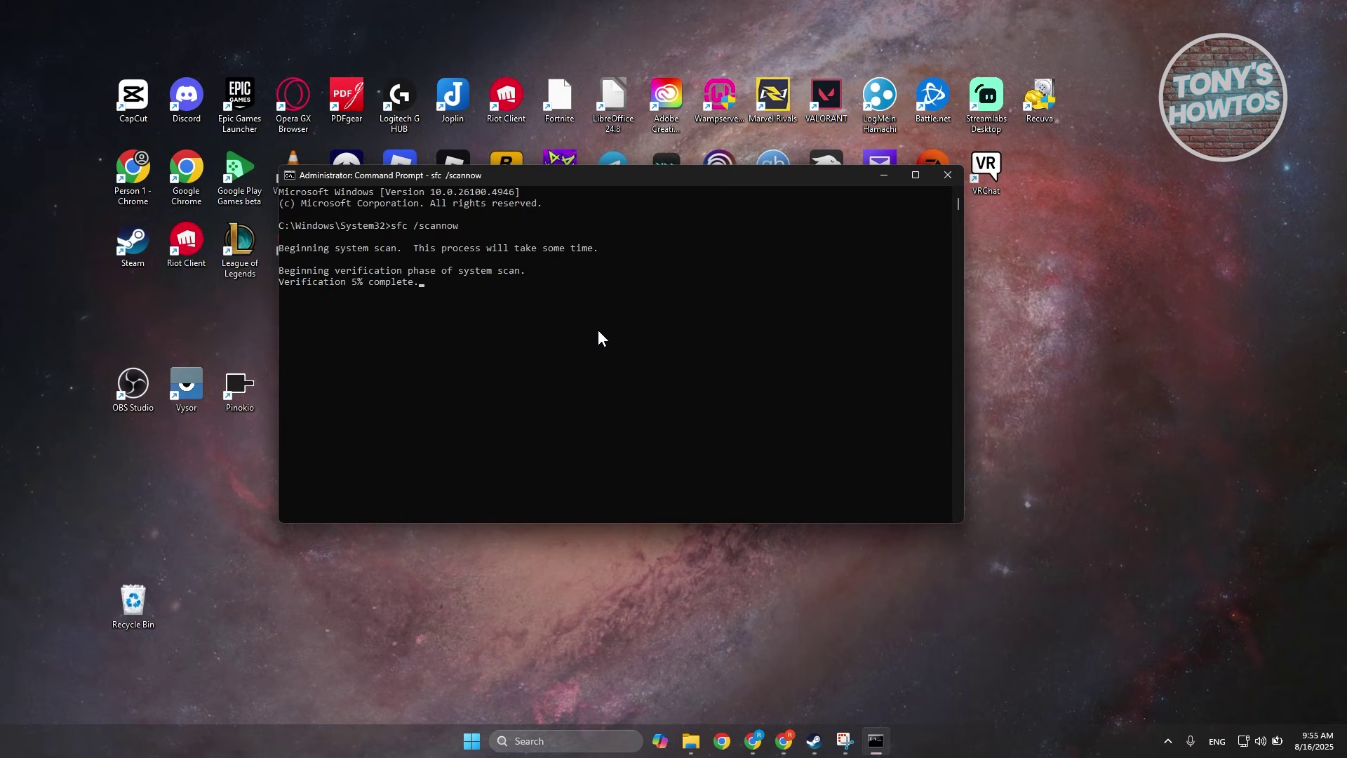
click(944, 178)
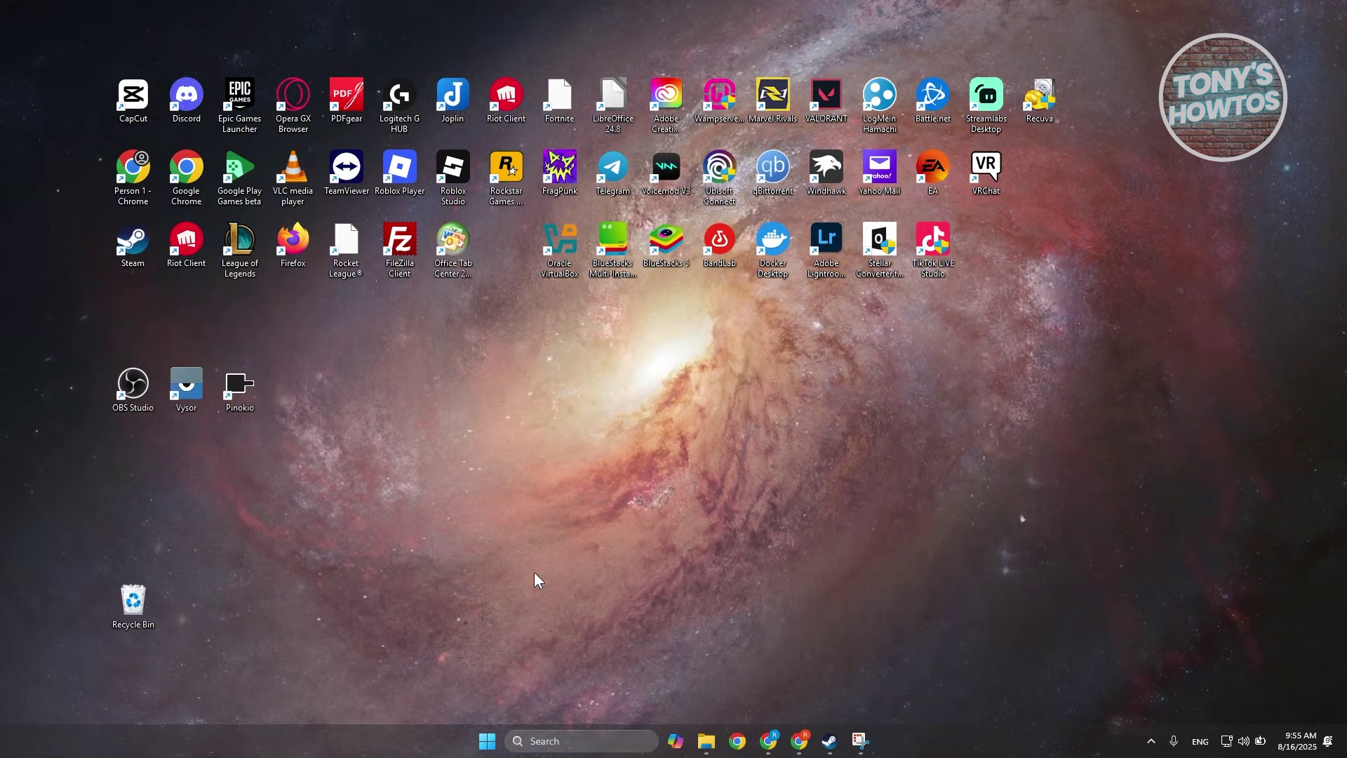
click(558, 742)
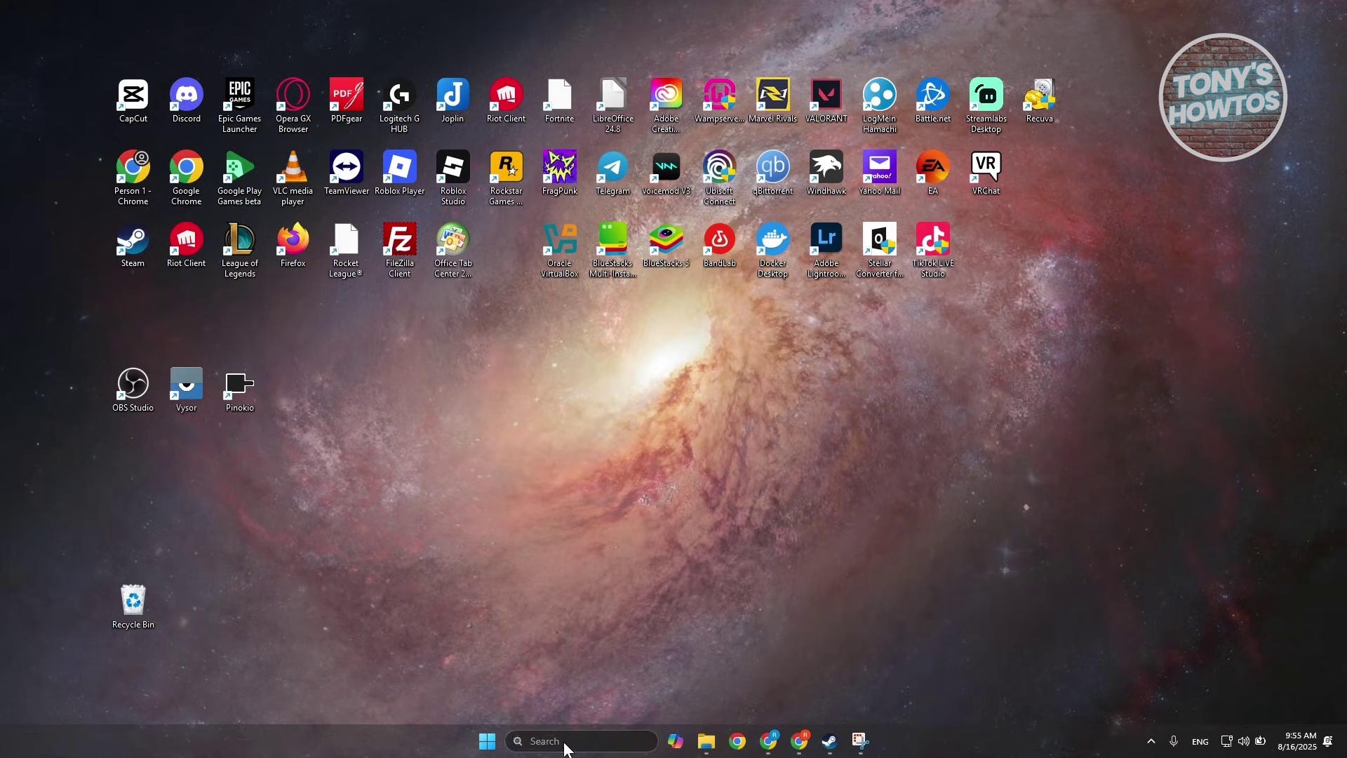
text(nvIDIA App)
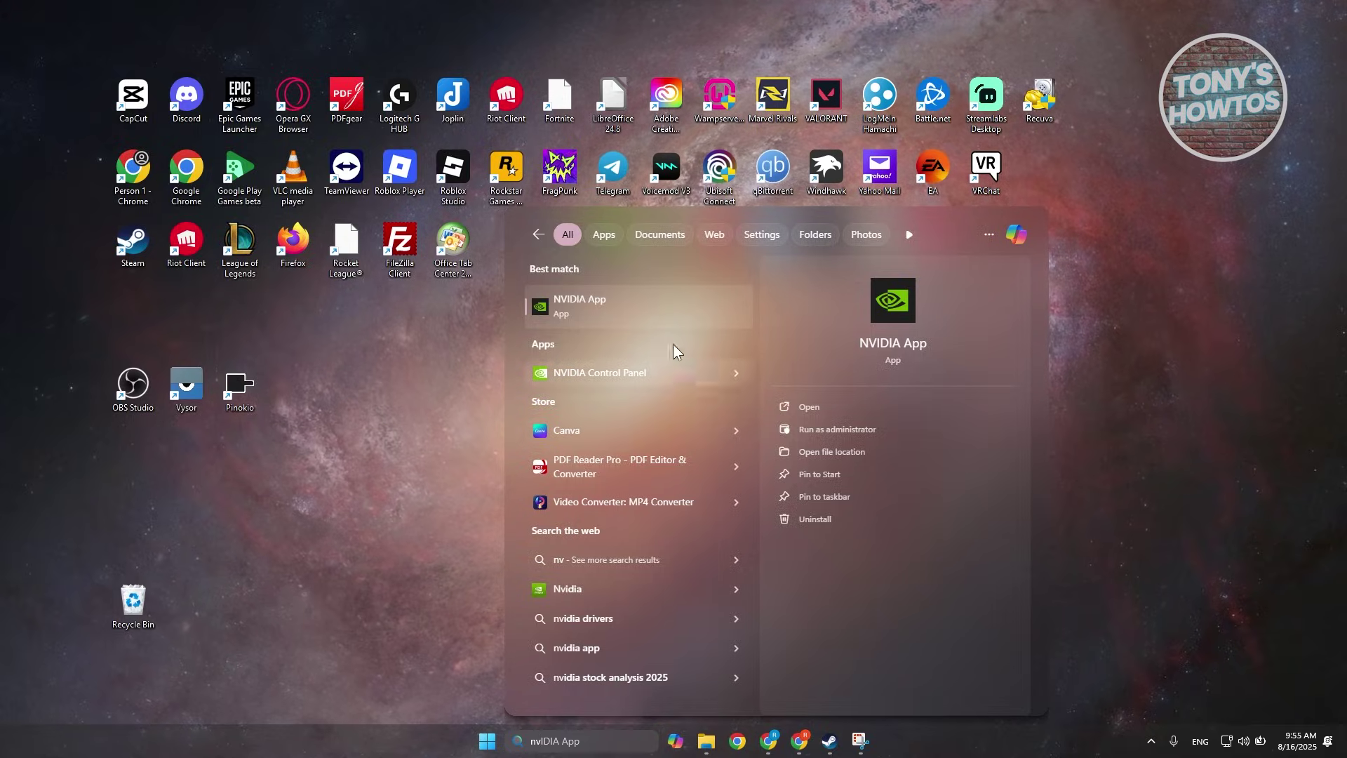
click(644, 303)
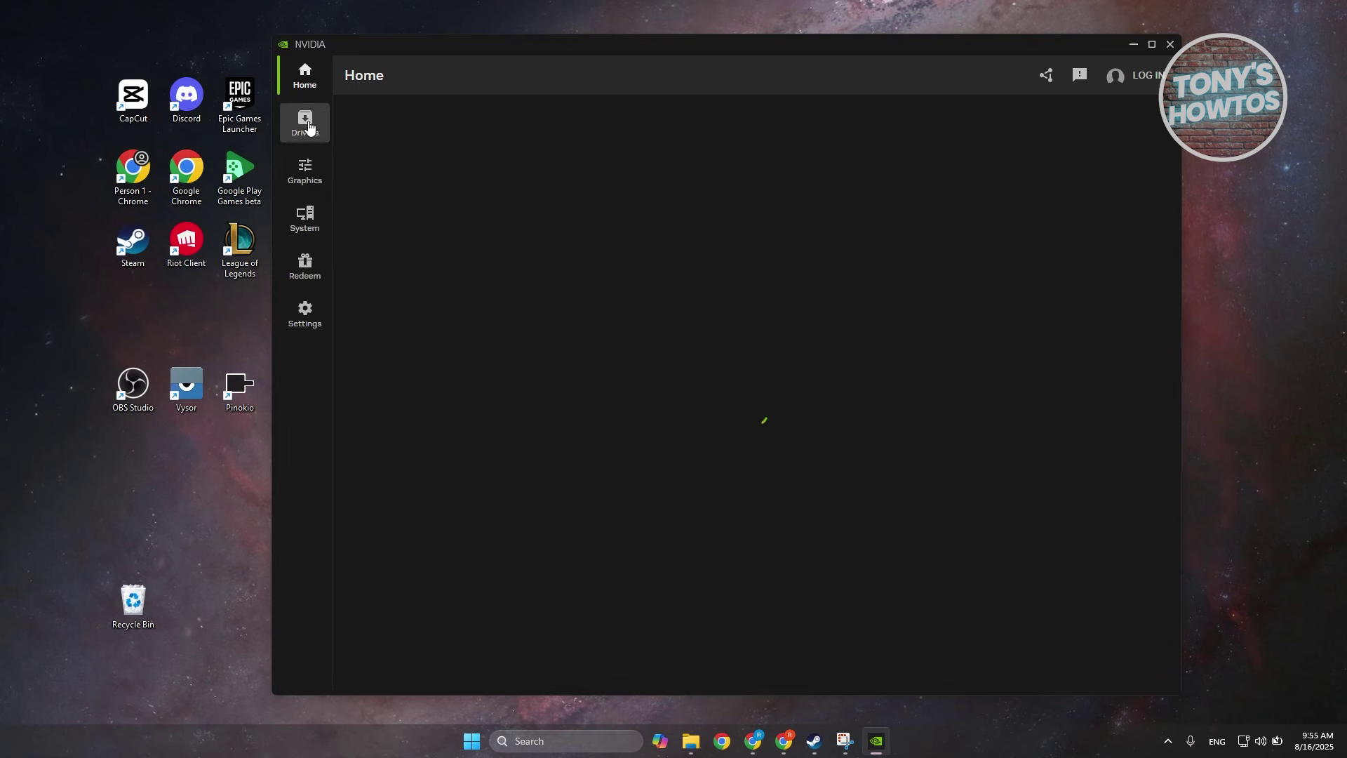
click(305, 122)
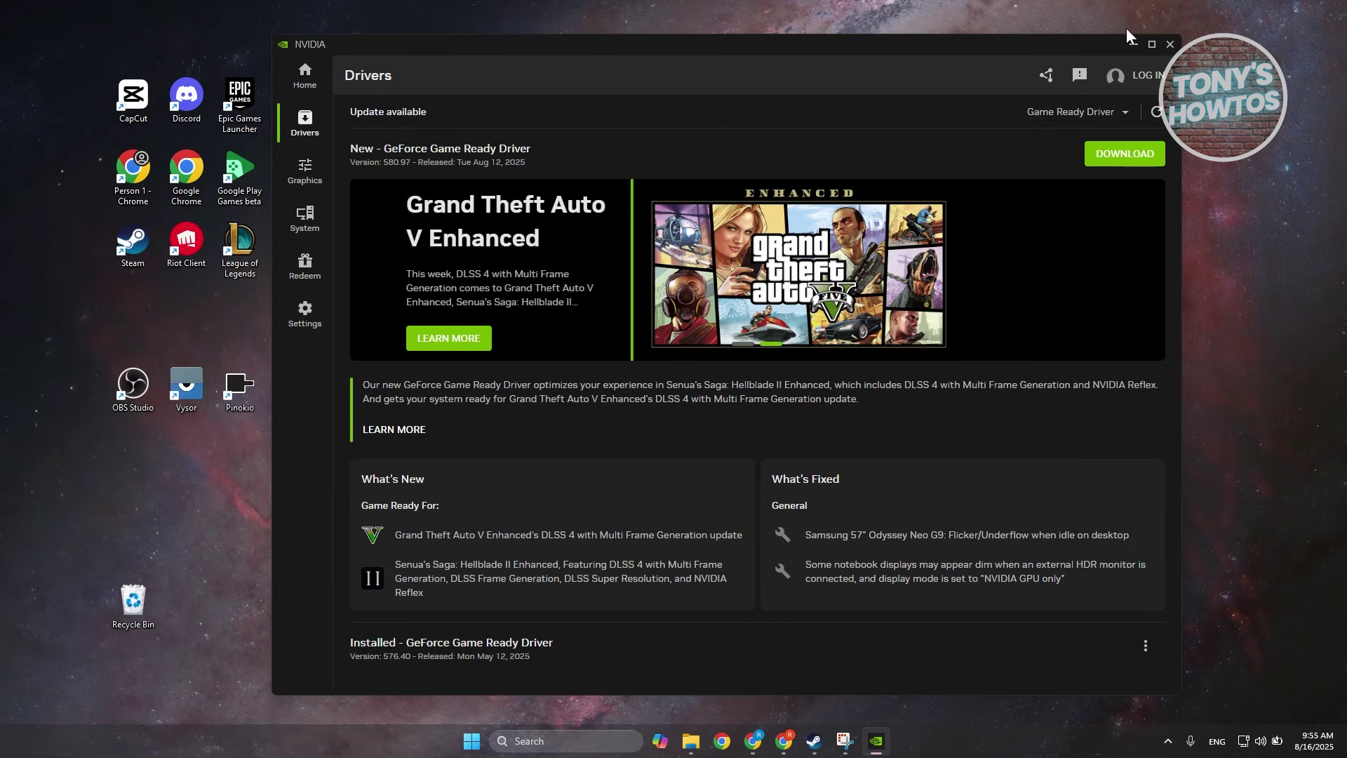
click(1174, 42)
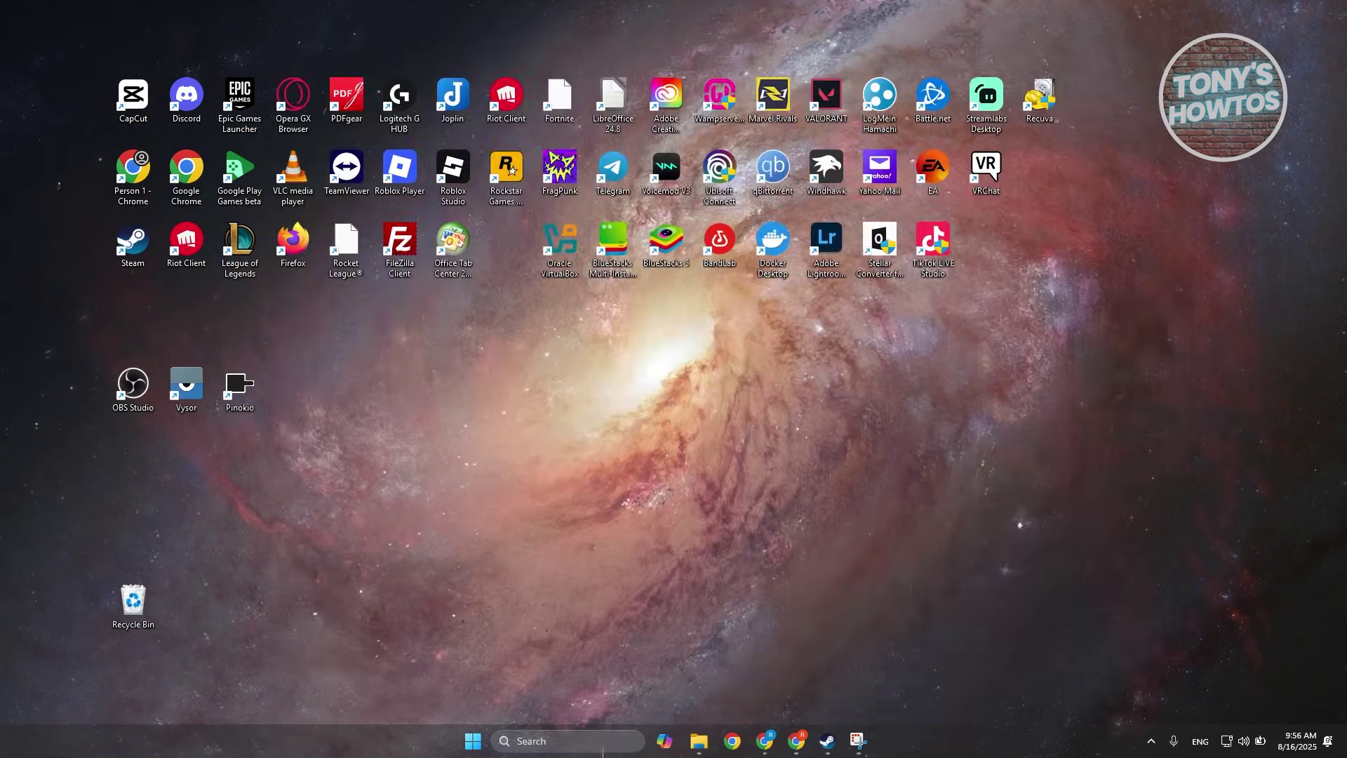
Open Windows Update via an 'update' search and run Check for updates.
click(573, 748)
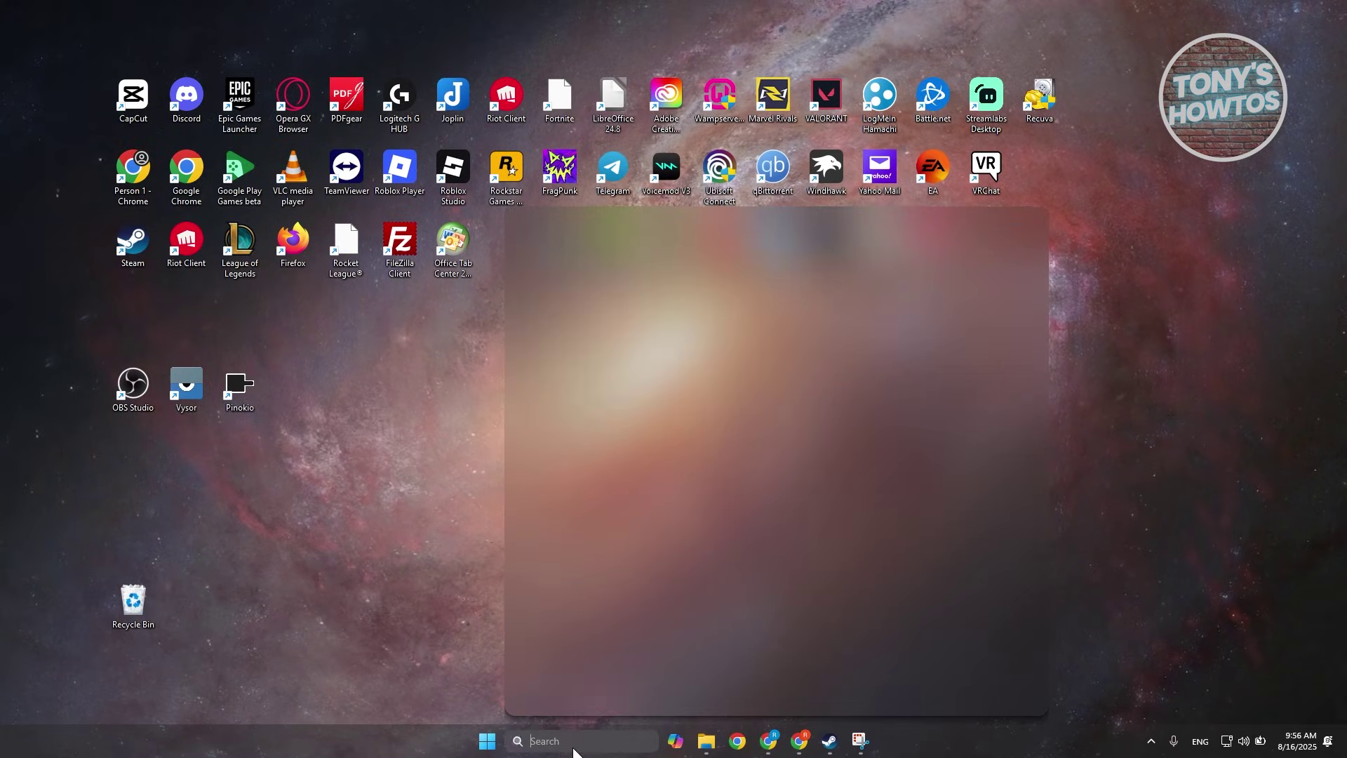
text(updat)
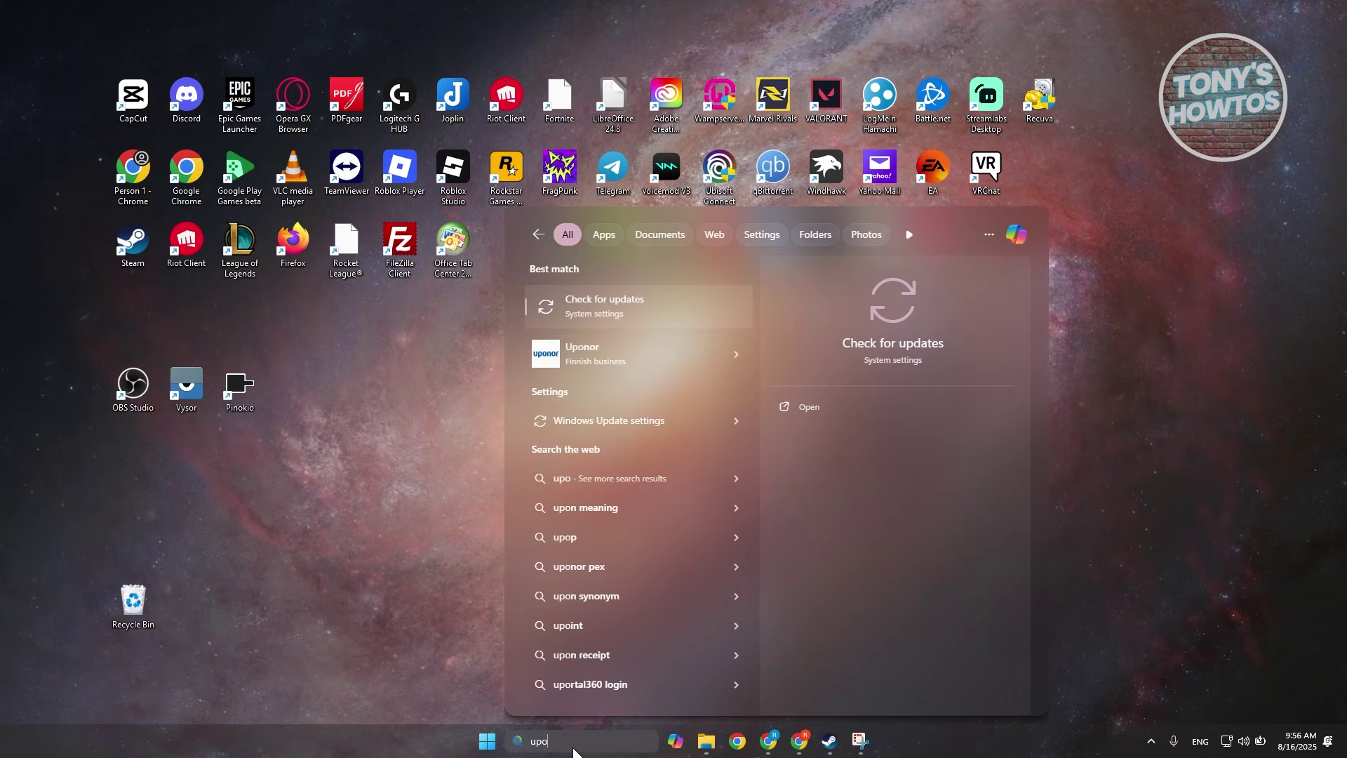
text(e)
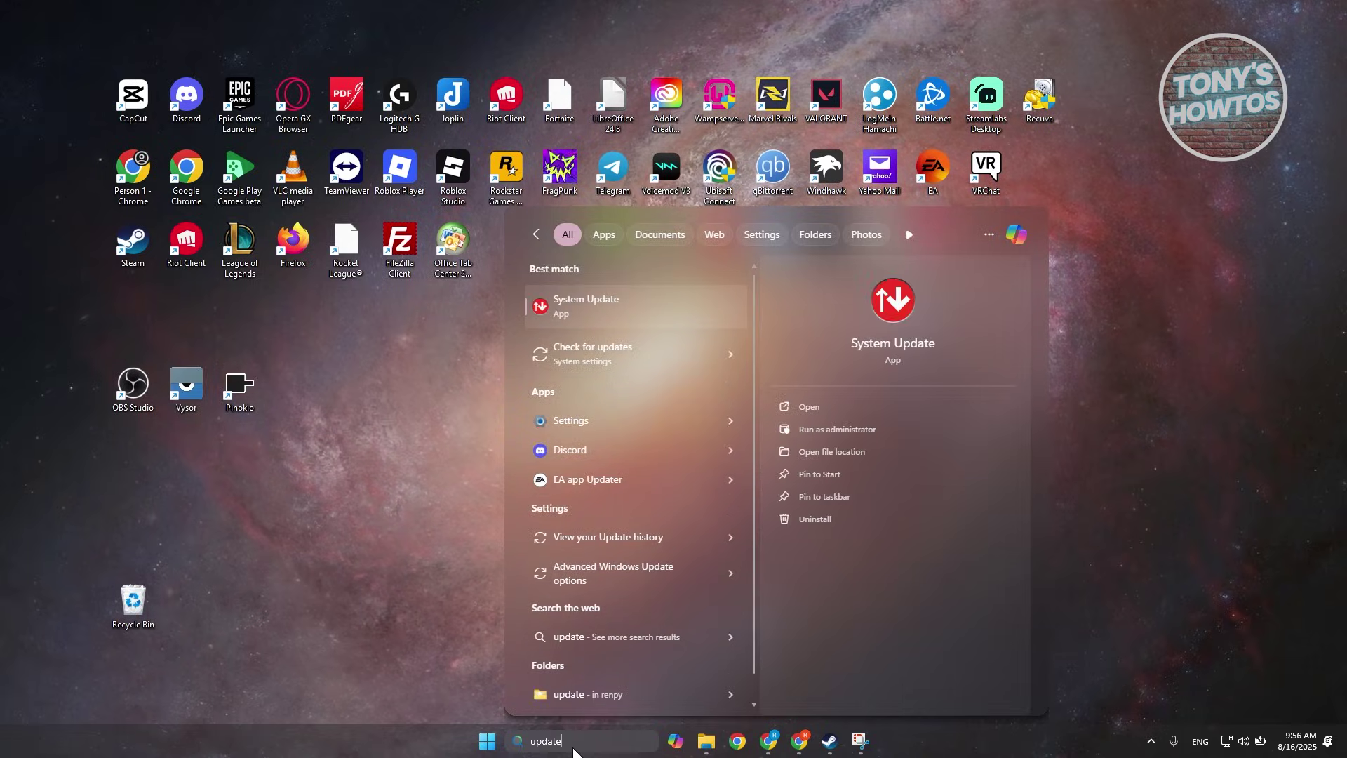
click(607, 365)
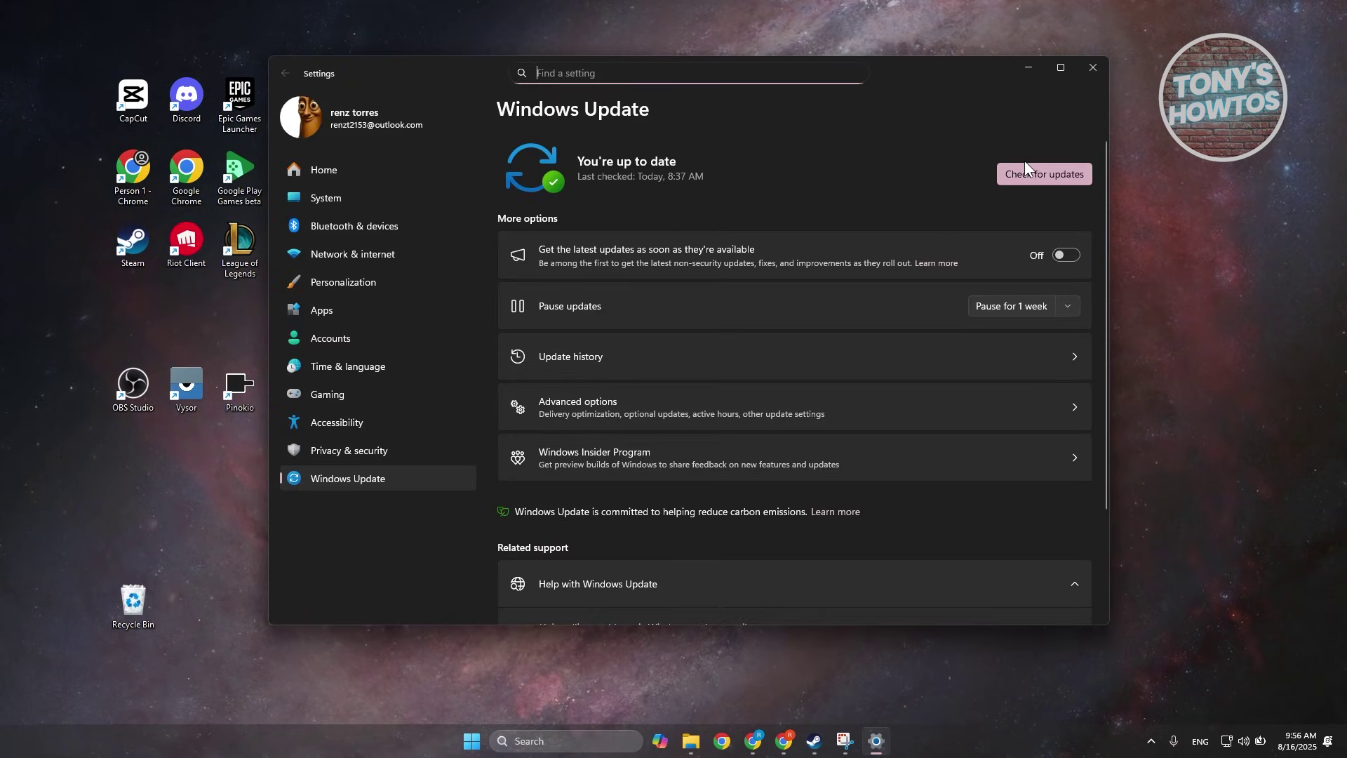
click(1052, 177)
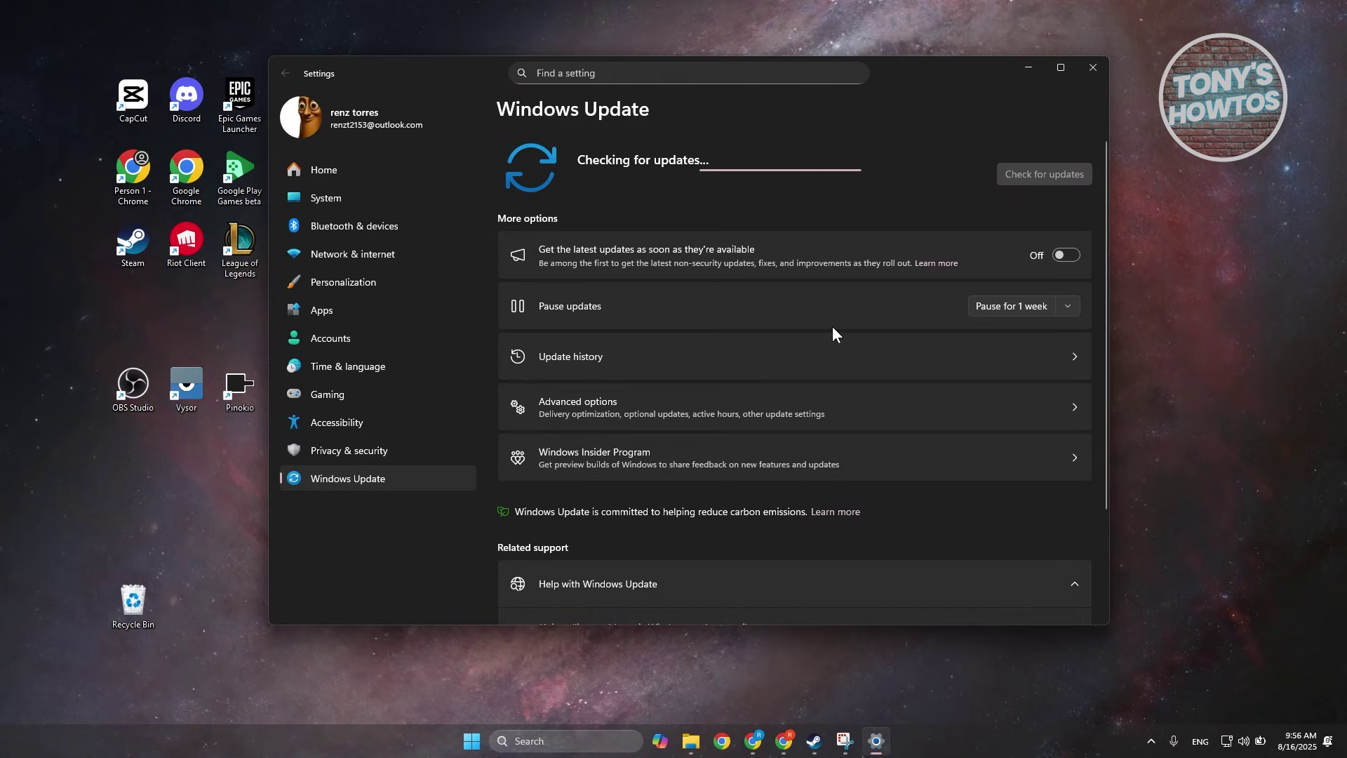